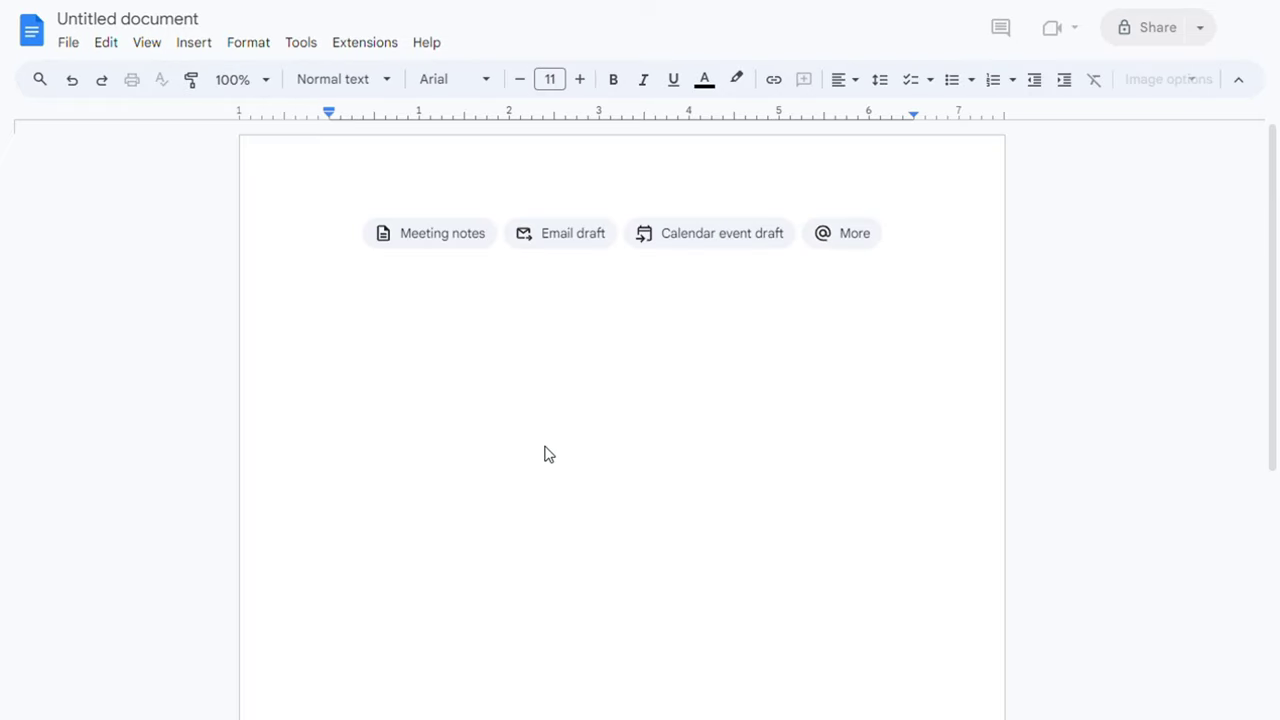
Paste the script into the blank document and delete the introductory sentences before the list.
{"action": "key", "text": "ctrl+v"}
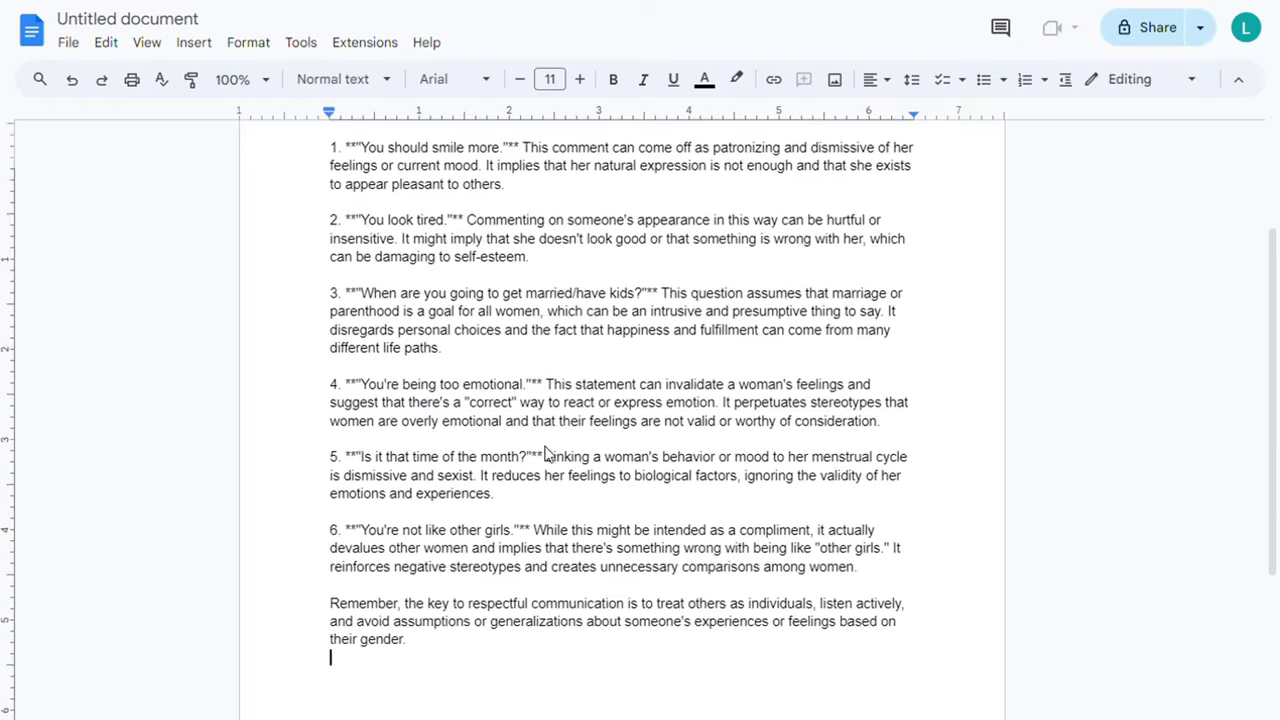
{"action": "scroll", "coordinate": [545, 345], "scroll_direction": "up", "scroll_amount": 3}
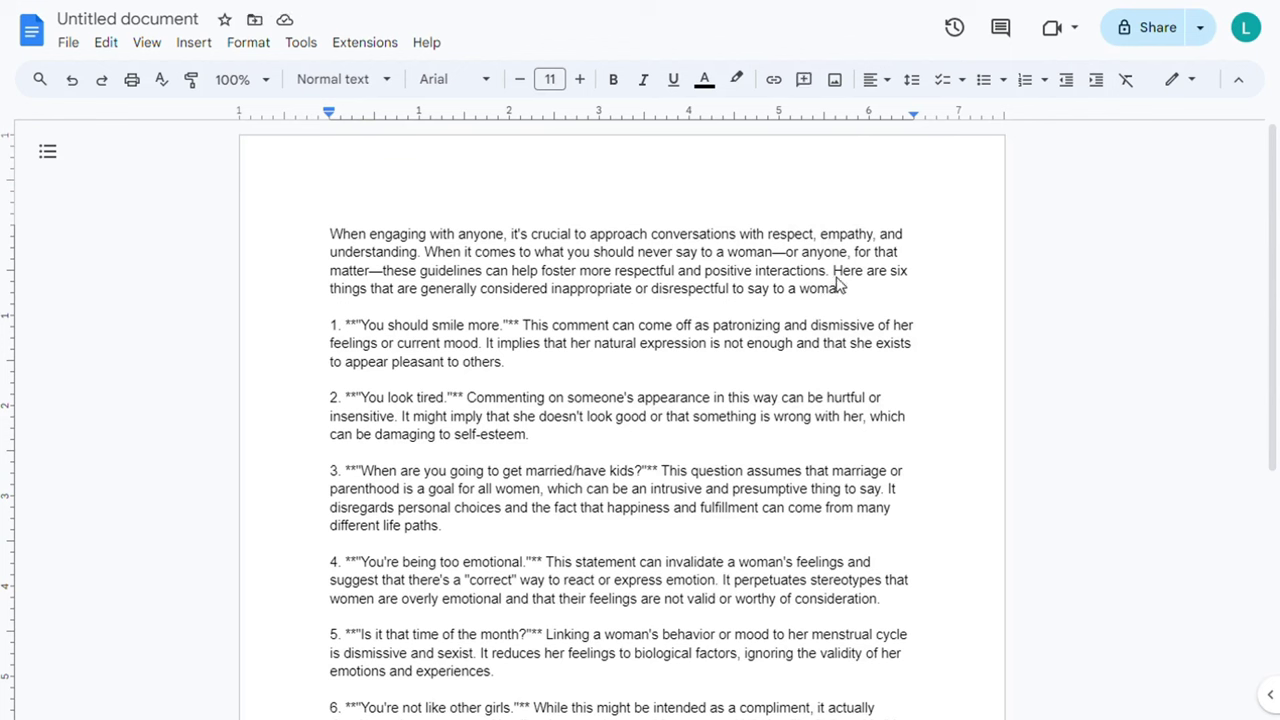
{"action": "left_click_drag", "start_coordinate": [831, 271], "coordinate": [318, 230]}
{"action": "key", "text": "BackSpace"}
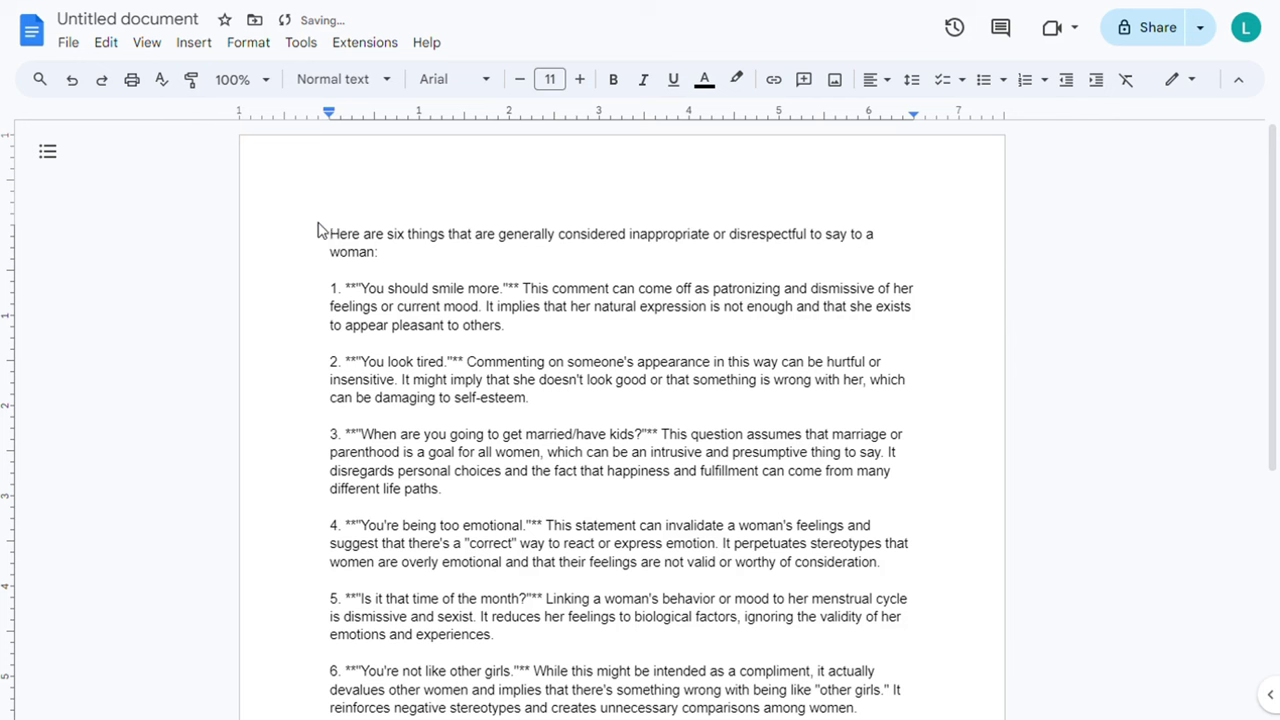
Strip the quote and asterisk markers around the phrases of items 1, 2 and 3.
{"action": "left_click", "coordinate": [522, 289]}
{"action": "key", "text": "BackSpace"}
{"action": "key", "text": "BackSpace"}
{"action": "key", "text": "BackSpace"}
{"action": "type", "text": "-"}
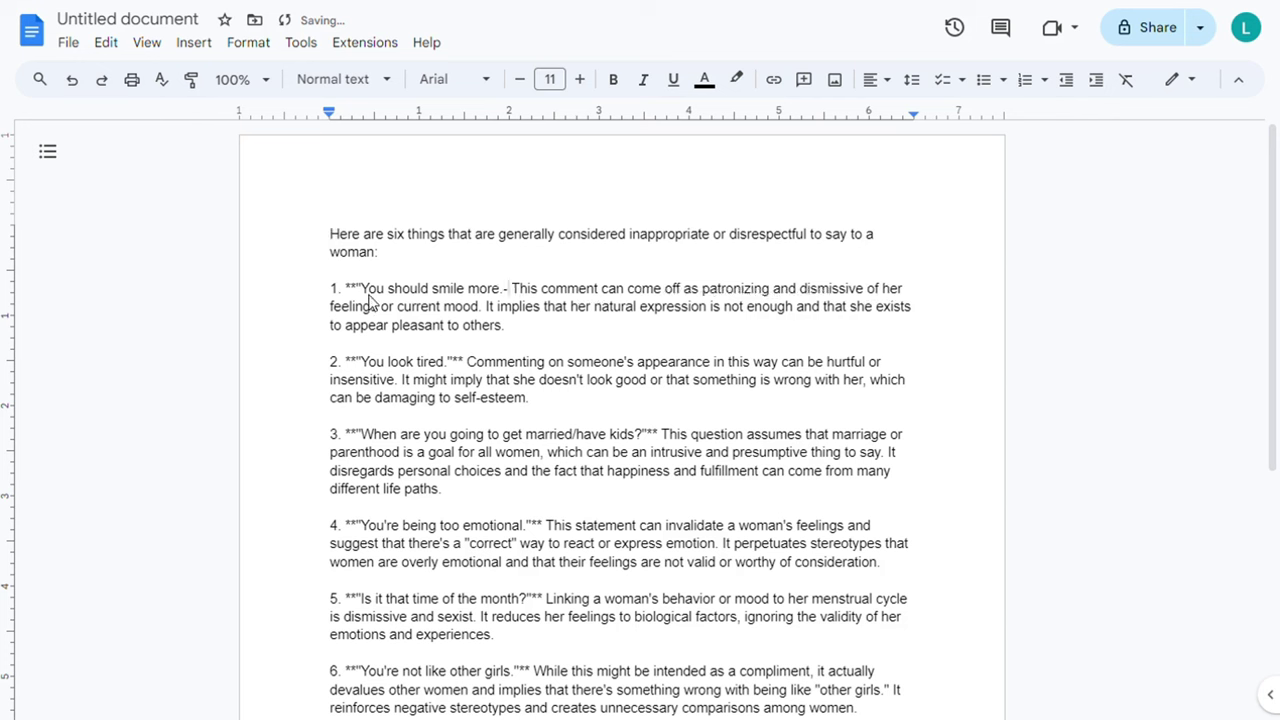
{"action": "key", "text": "BackSpace"}
{"action": "key", "text": "BackSpace"}
{"action": "key", "text": "BackSpace"}
{"action": "left_click", "coordinate": [363, 363]}
{"action": "key", "text": "BackSpace"}
{"action": "key", "text": "BackSpace"}
{"action": "key", "text": "BackSpace"}
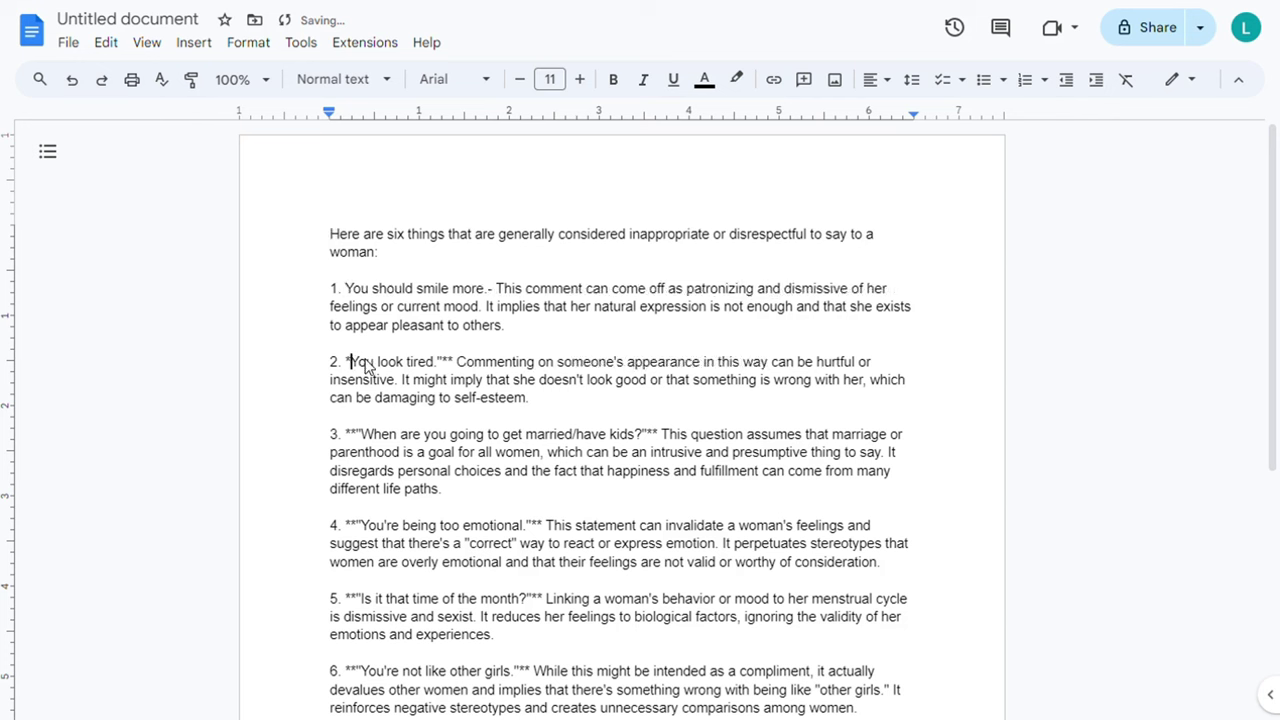
{"action": "key", "text": "BackSpace"}
{"action": "key", "text": "BackSpace"}
{"action": "key", "text": "BackSpace"}
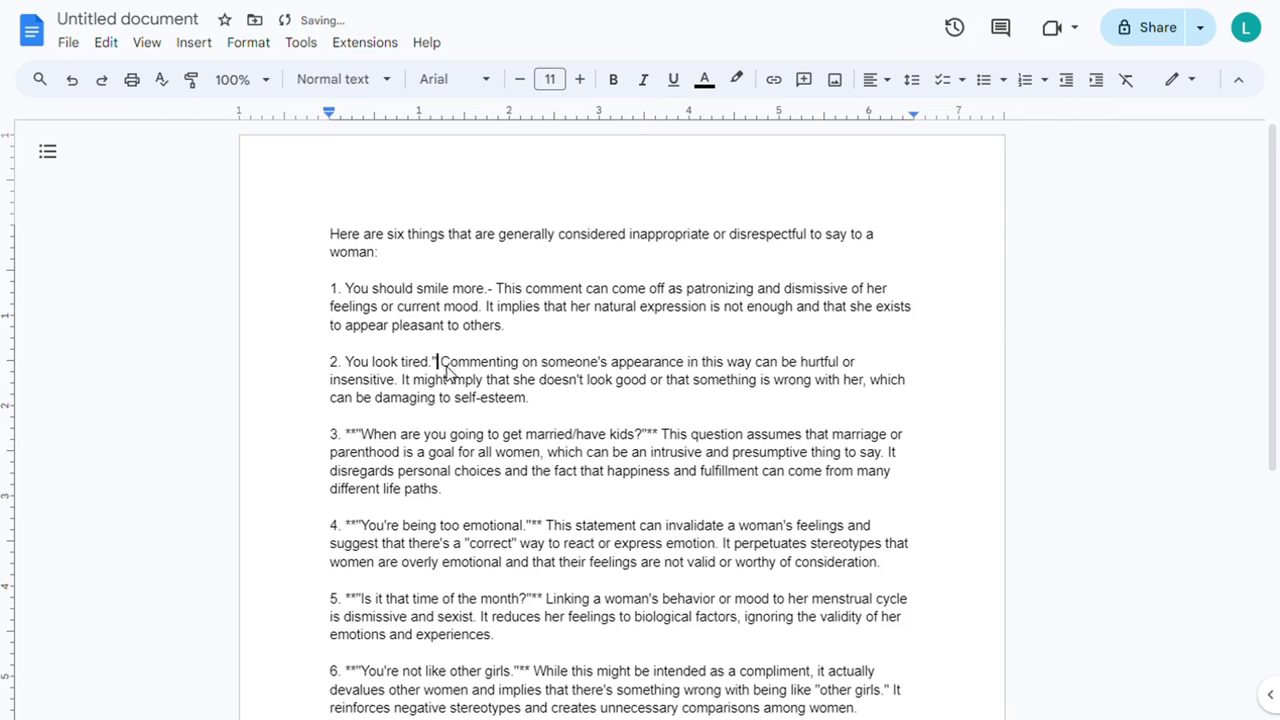
{"action": "type", "text": "-"}
{"action": "left_click", "coordinate": [361, 435]}
{"action": "key", "text": "BackSpace"}
{"action": "key", "text": "BackSpace"}
{"action": "key", "text": "BackSpace"}
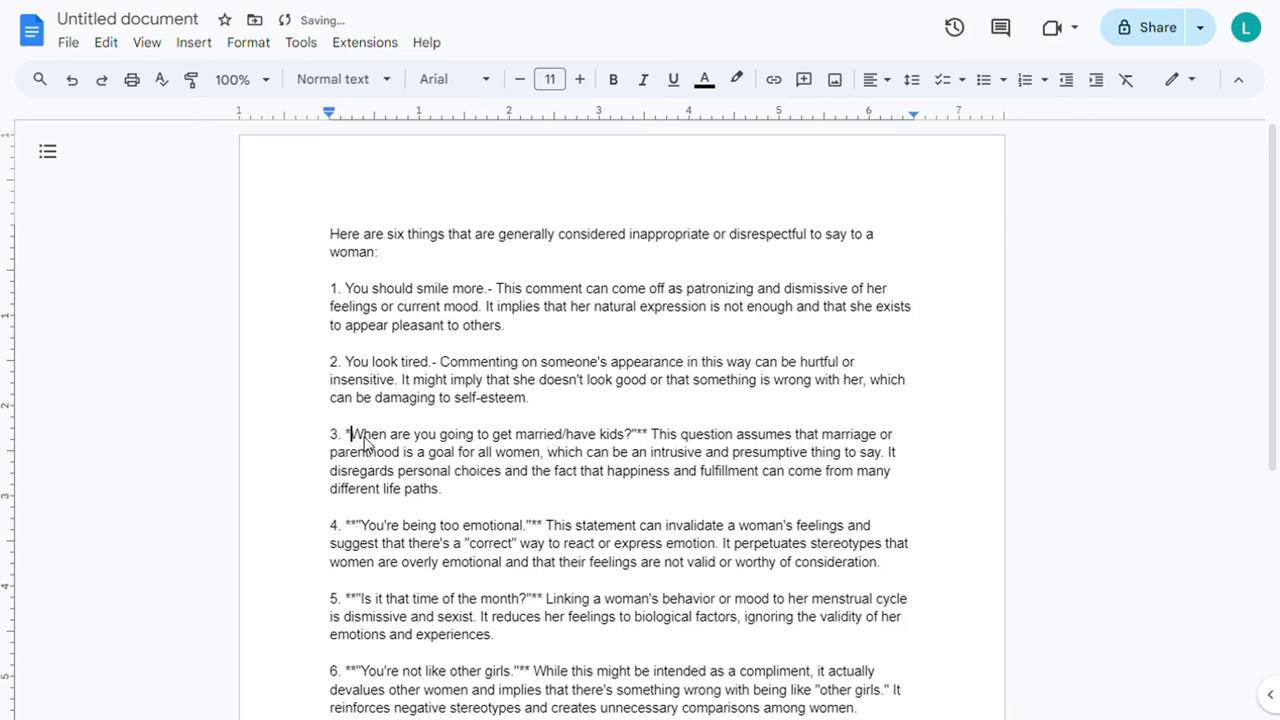
{"action": "left_click", "coordinate": [643, 434]}
{"action": "key", "text": "BackSpace"}
{"action": "key", "text": "BackSpace"}
{"action": "key", "text": "BackSpace"}
{"action": "type", "text": "-"}
Strip the remaining quote and asterisk markers from items 4, 5 and 6.
{"action": "key", "text": "BackSpace"}
{"action": "key", "text": "BackSpace"}
{"action": "key", "text": "BackSpace"}
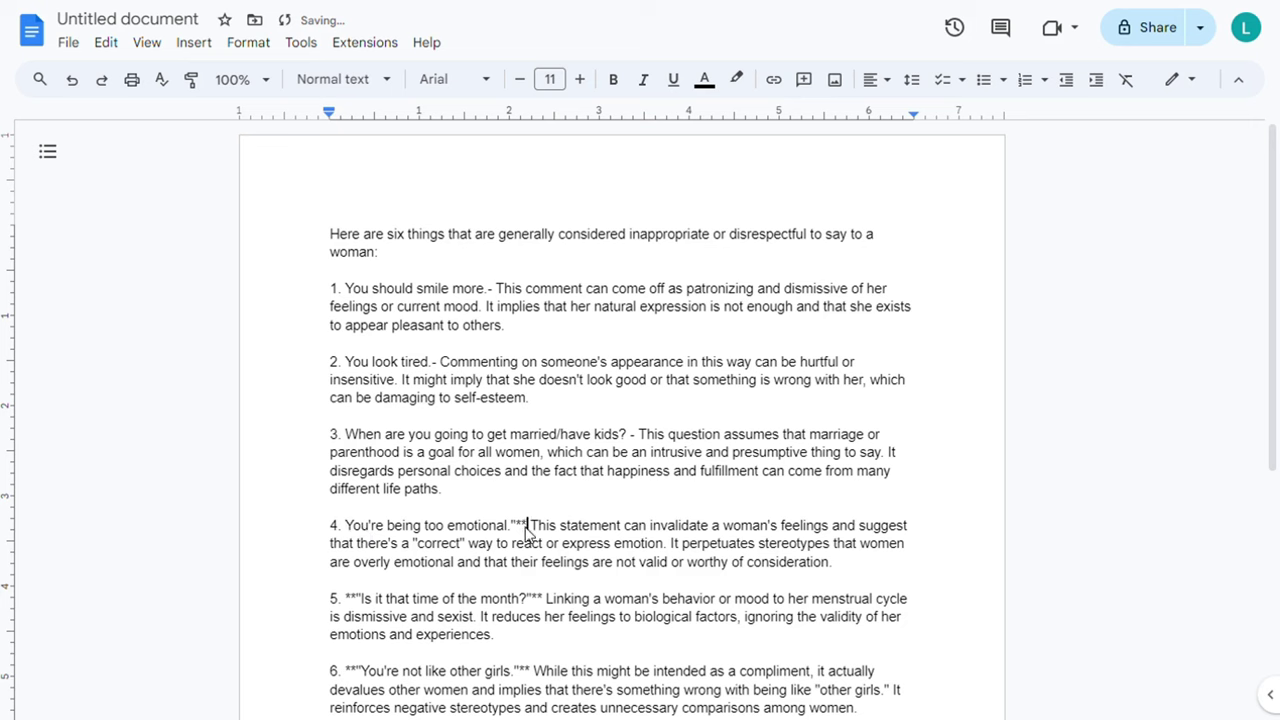
{"action": "left_click", "coordinate": [524, 525]}
{"action": "key", "text": "BackSpace"}
{"action": "key", "text": "BackSpace"}
{"action": "key", "text": "BackSpace"}
{"action": "type", "text": "-"}
{"action": "left_click", "coordinate": [361, 600]}
{"action": "key", "text": "BackSpace"}
{"action": "key", "text": "BackSpace"}
{"action": "key", "text": "BackSpace"}
{"action": "left_click", "coordinate": [527, 599]}
{"action": "key", "text": "BackSpace"}
{"action": "key", "text": "BackSpace"}
{"action": "key", "text": "BackSpace"}
{"action": "left_click", "coordinate": [530, 671]}
{"action": "key", "text": "BackSpace"}
{"action": "key", "text": "BackSpace"}
{"action": "key", "text": "BackSpace"}
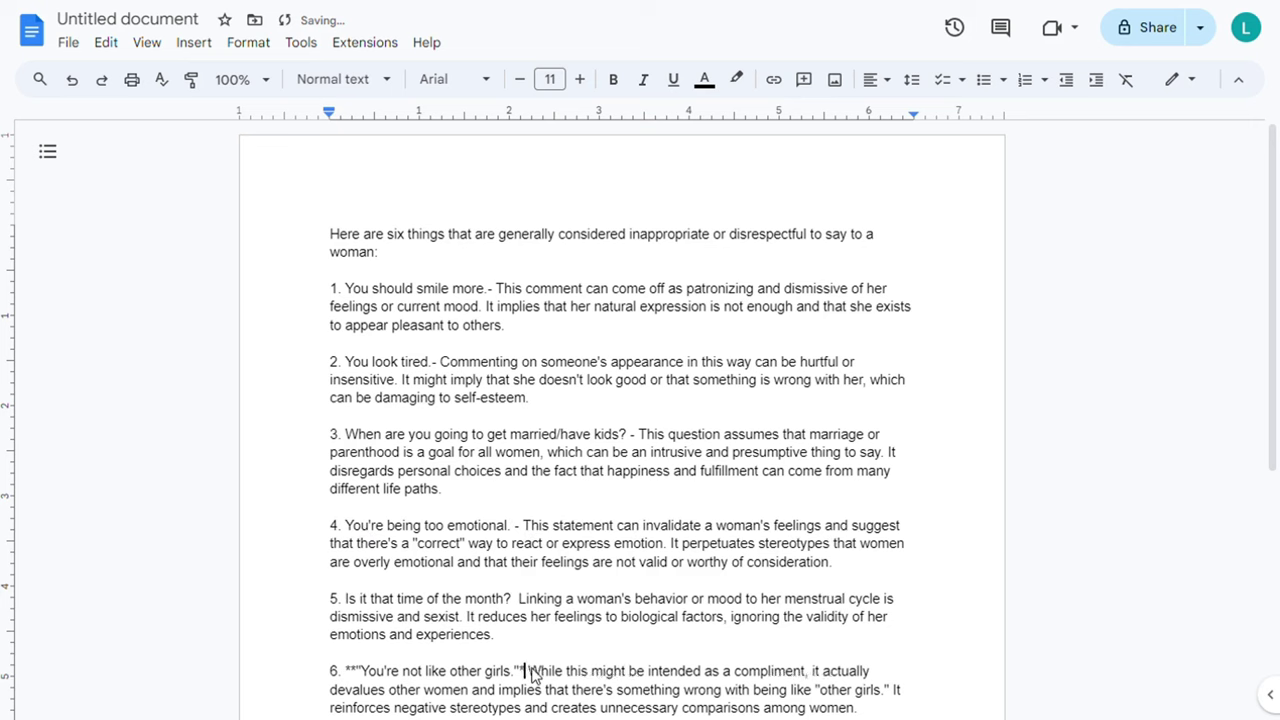
{"action": "left_click", "coordinate": [361, 672]}
{"action": "key", "text": "BackSpace"}
{"action": "key", "text": "BackSpace"}
{"action": "key", "text": "BackSpace"}
Delete the closing Remember paragraph, then select all of the cleaned script for copying.
{"action": "scroll", "coordinate": [1277, 457], "scroll_direction": "down", "scroll_amount": 1}
{"action": "scroll", "coordinate": [1277, 457], "scroll_direction": "down", "scroll_amount": 1}
{"action": "left_click_drag", "start_coordinate": [408, 620], "coordinate": [322, 582]}
{"action": "key", "text": "BackSpace"}
{"action": "scroll", "coordinate": [1266, 306], "scroll_direction": "up", "scroll_amount": 2}
{"action": "left_click", "coordinate": [640, 434]}
{"action": "key", "text": "ctrl+a"}
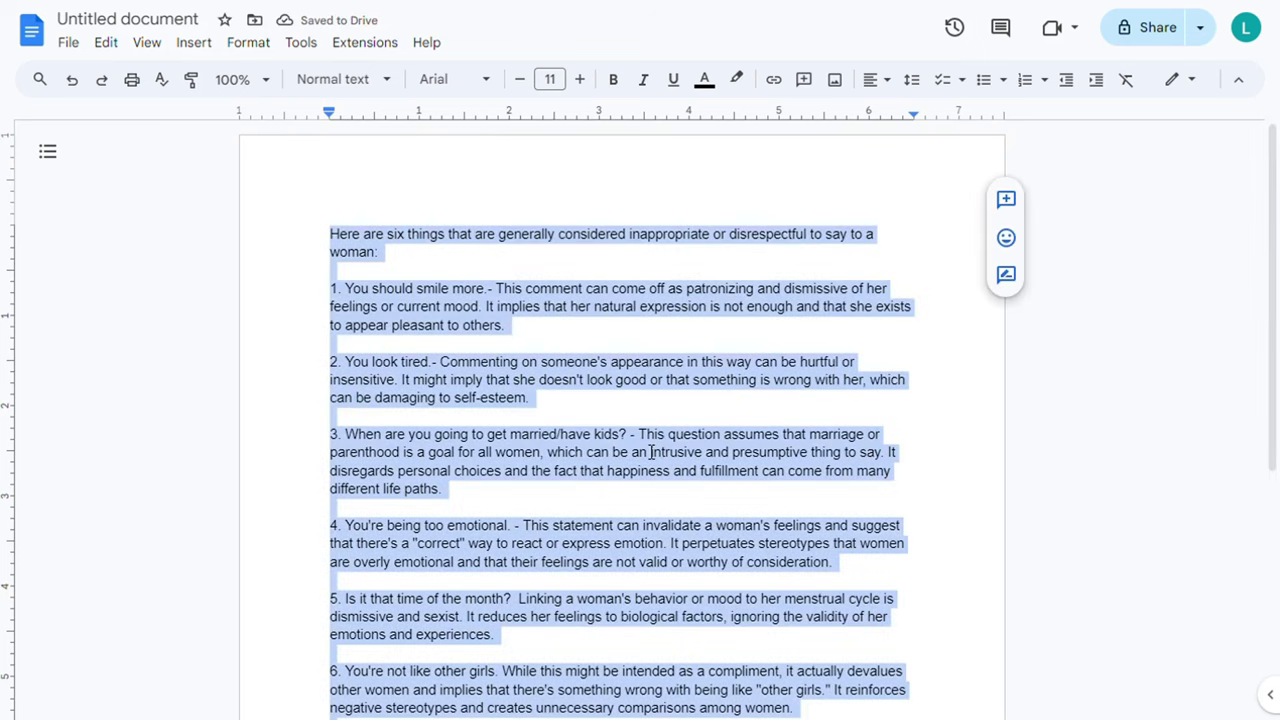
{"action": "left_click", "coordinate": [674, 360]}
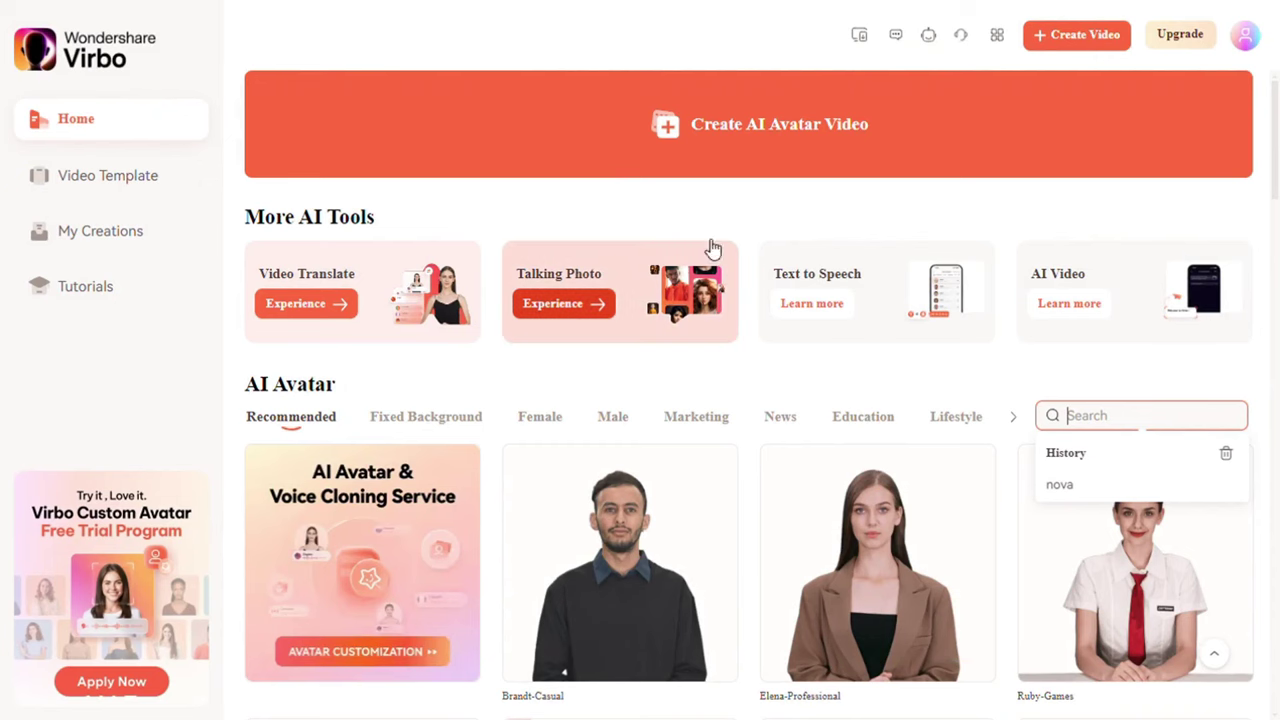
Start a new AI avatar video project in the Portrait 9:16 format.
{"action": "left_click", "coordinate": [711, 157]}
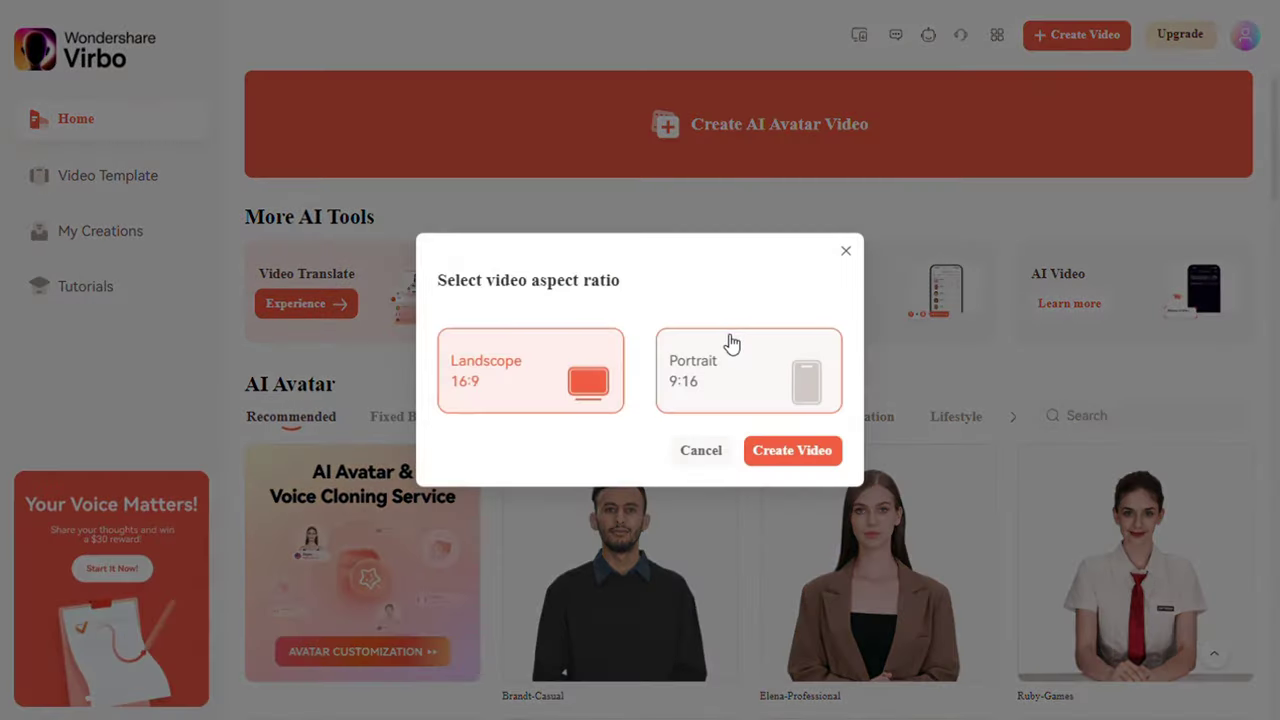
{"action": "left_click", "coordinate": [740, 374]}
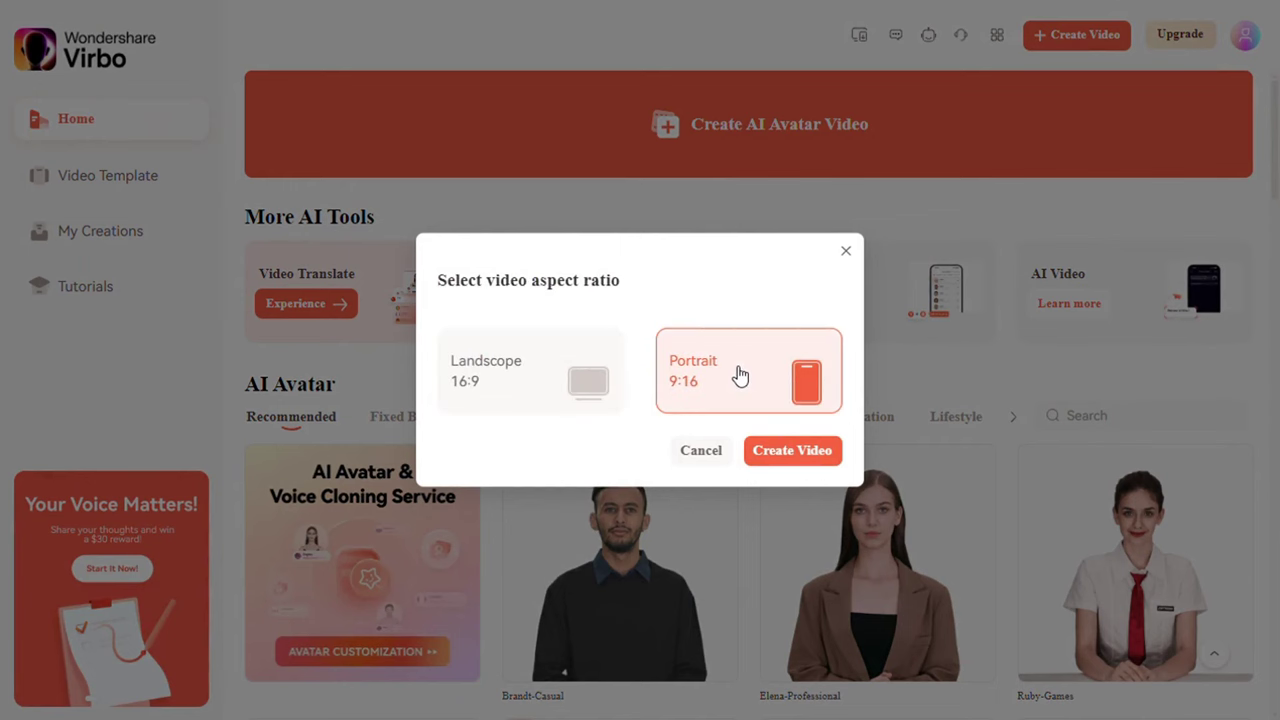
{"action": "left_click", "coordinate": [789, 452]}
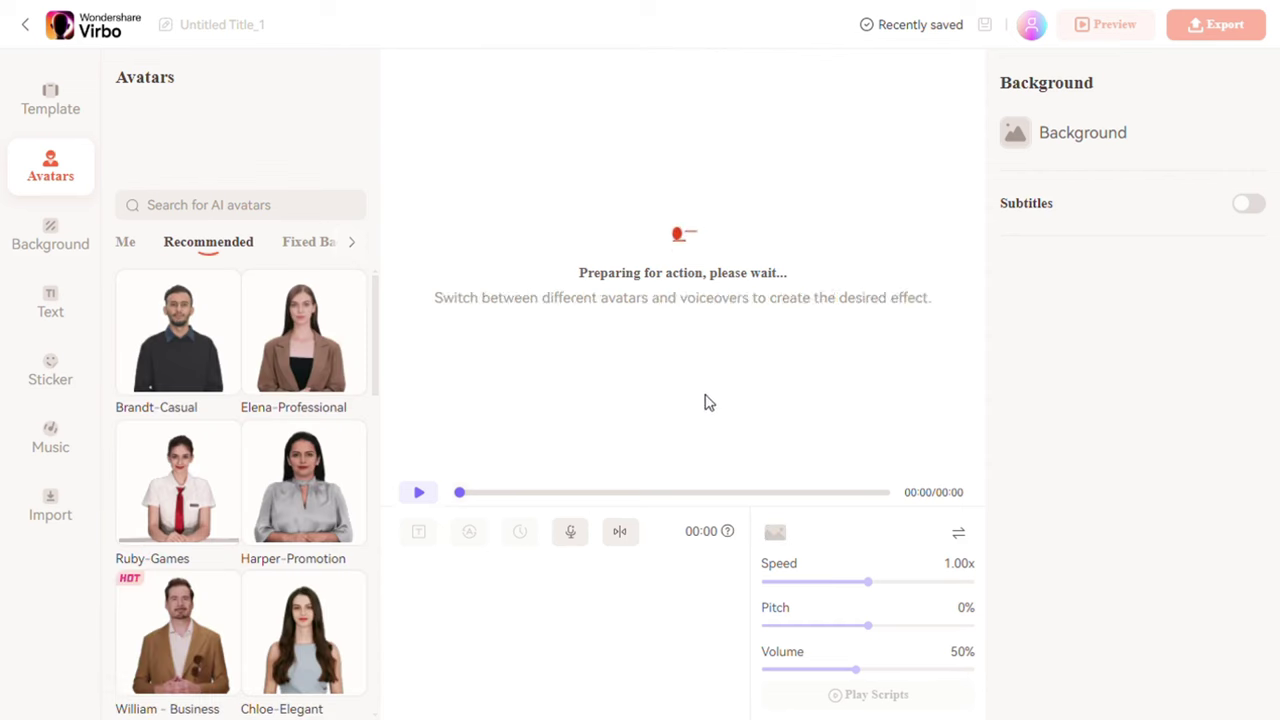
Once the editor has loaded, switch the avatar to Elena-Professional.
{"action": "left_click", "coordinate": [270, 210]}
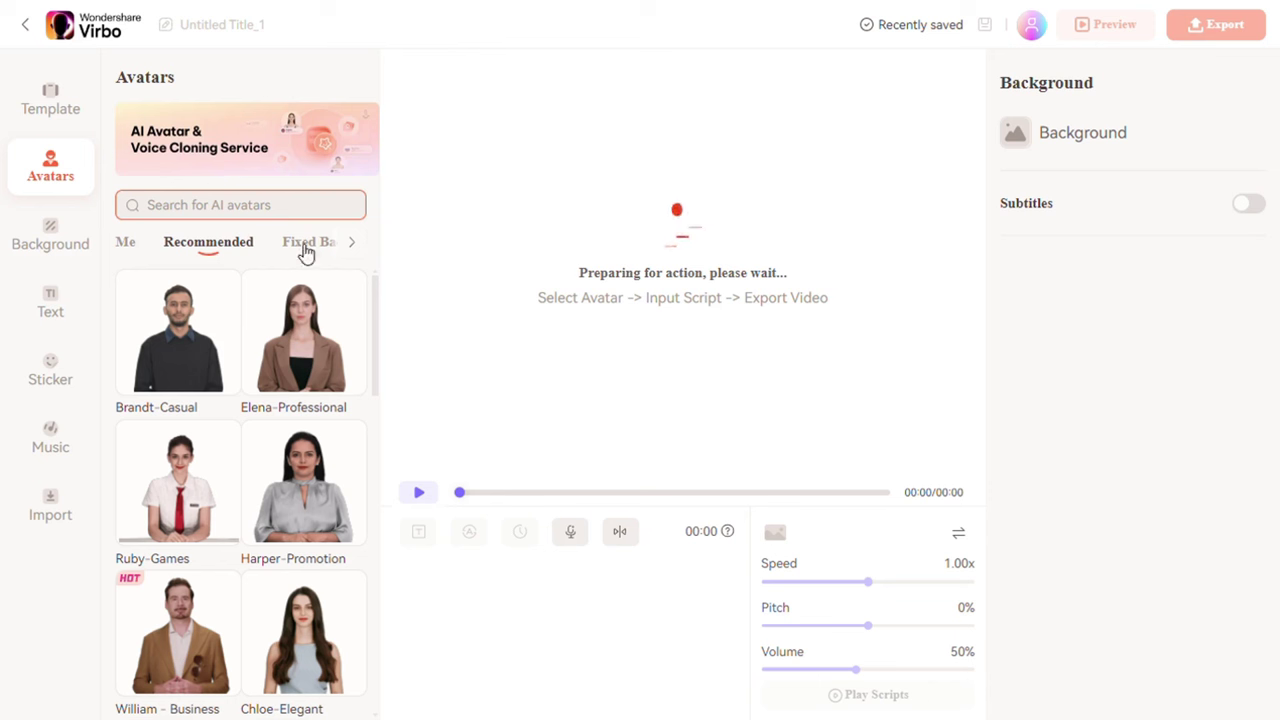
{"action": "left_click", "coordinate": [328, 338]}
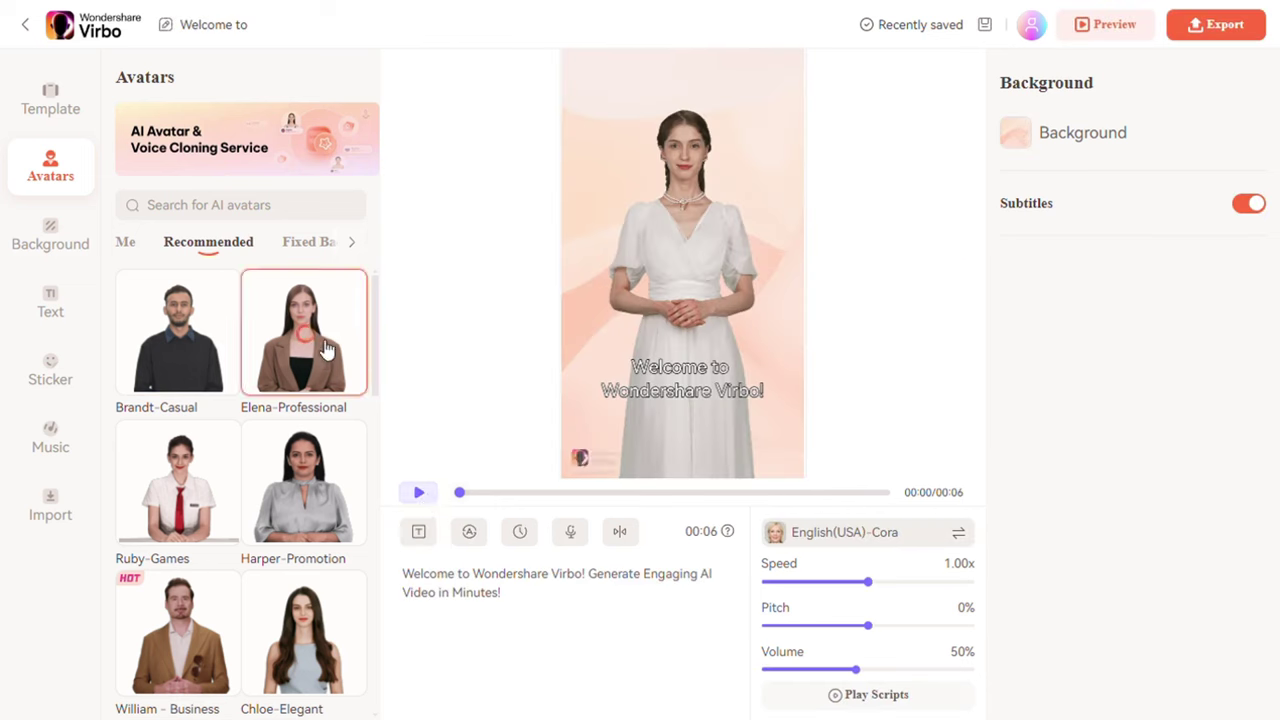
Search avatars for 'nova' and apply the Nova - Fashion floral-dress avatar, then show backgrounds.
{"action": "left_click", "coordinate": [282, 215]}
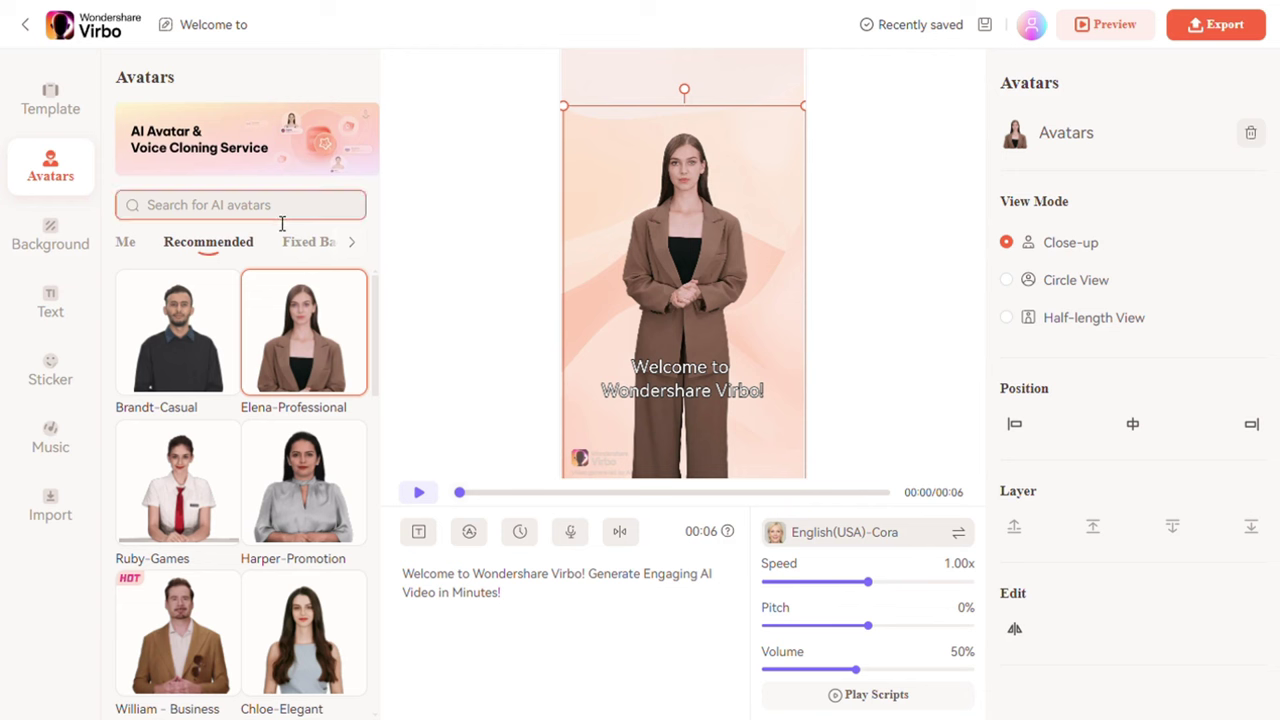
{"action": "type", "text": "nova"}
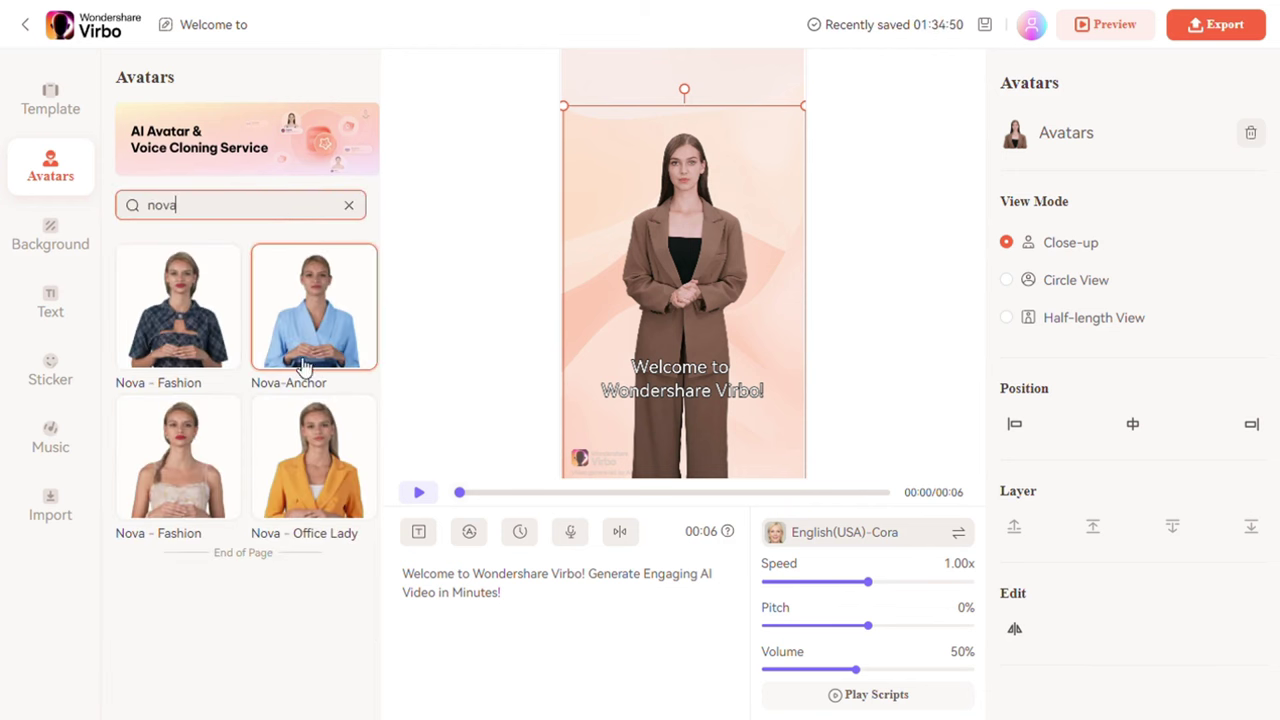
{"action": "left_click", "coordinate": [205, 447]}
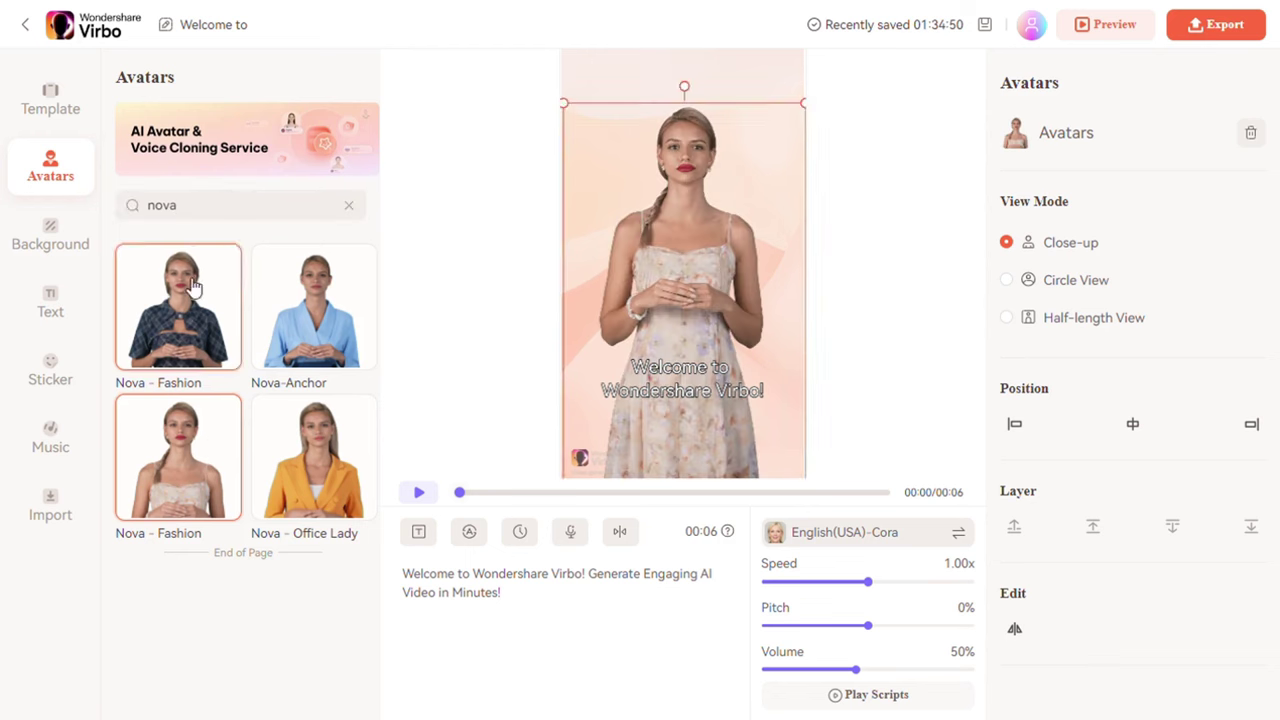
{"action": "left_click", "coordinate": [62, 244]}
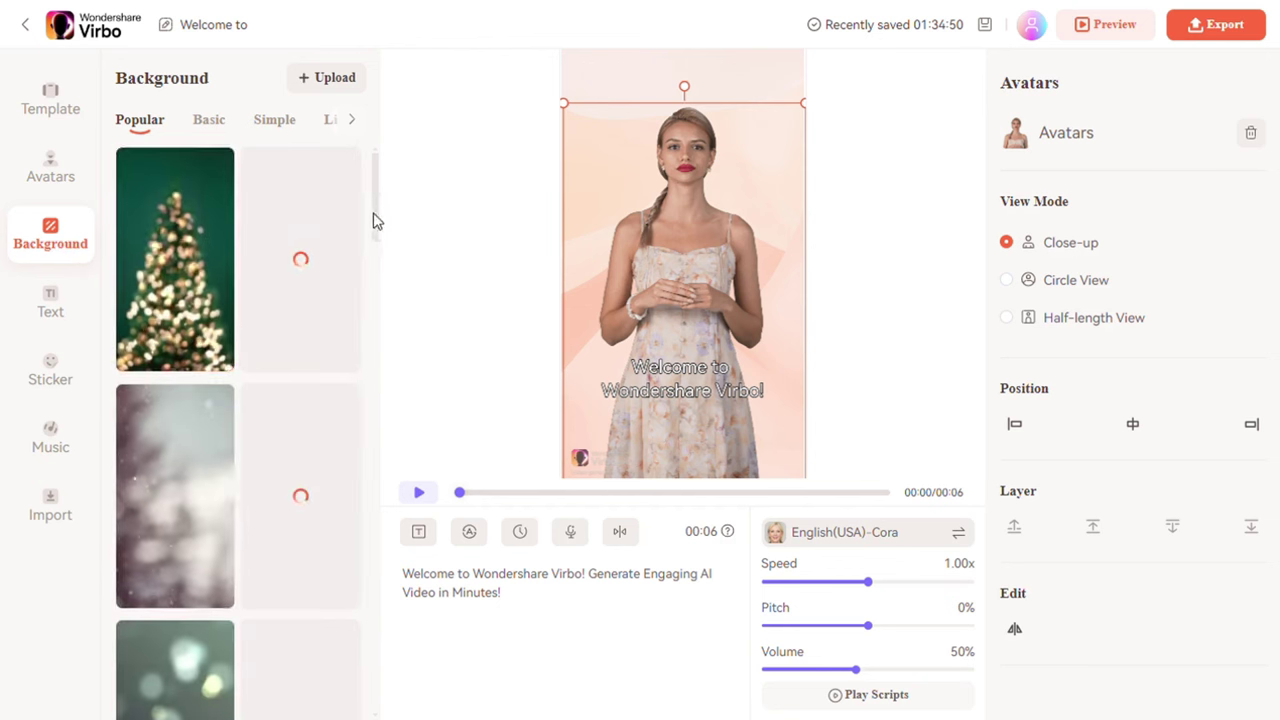
Set the fireplace living-room image from Popular backgrounds as the backdrop and preview it.
{"action": "left_click_drag", "start_coordinate": [371, 220], "coordinate": [380, 280]}
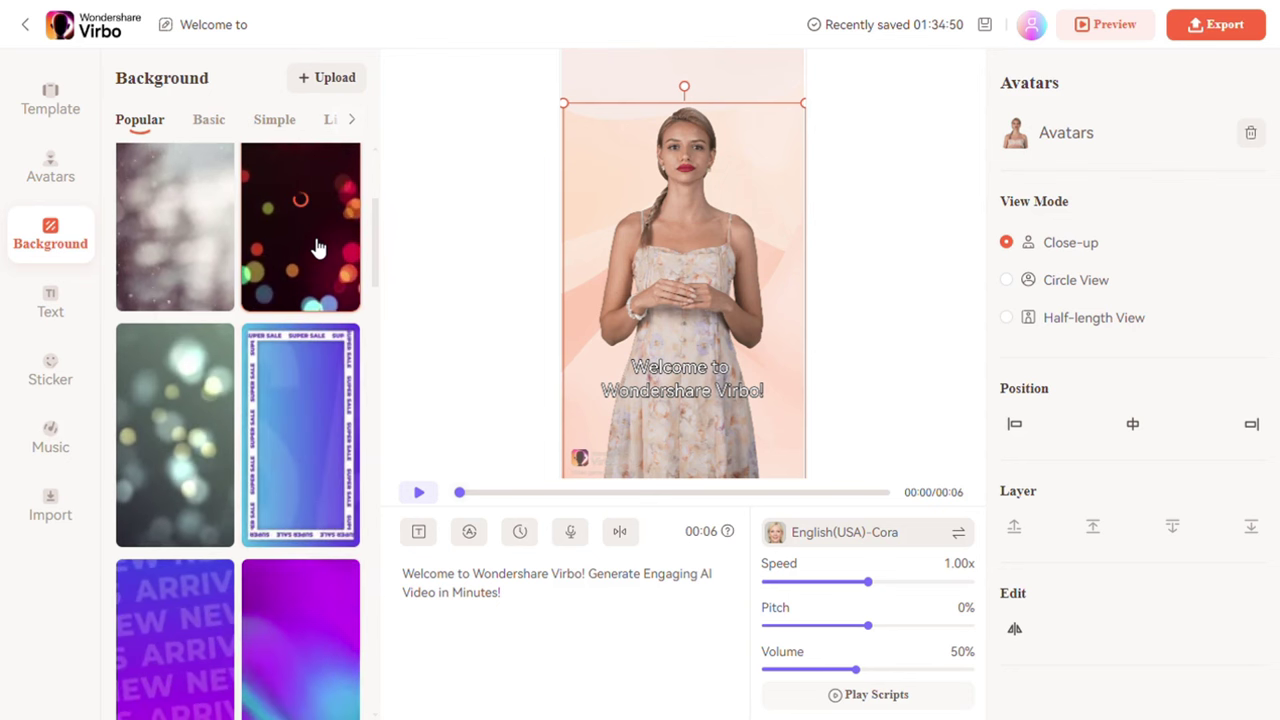
{"action": "left_click_drag", "start_coordinate": [380, 246], "coordinate": [357, 365]}
{"action": "left_click", "coordinate": [357, 365]}
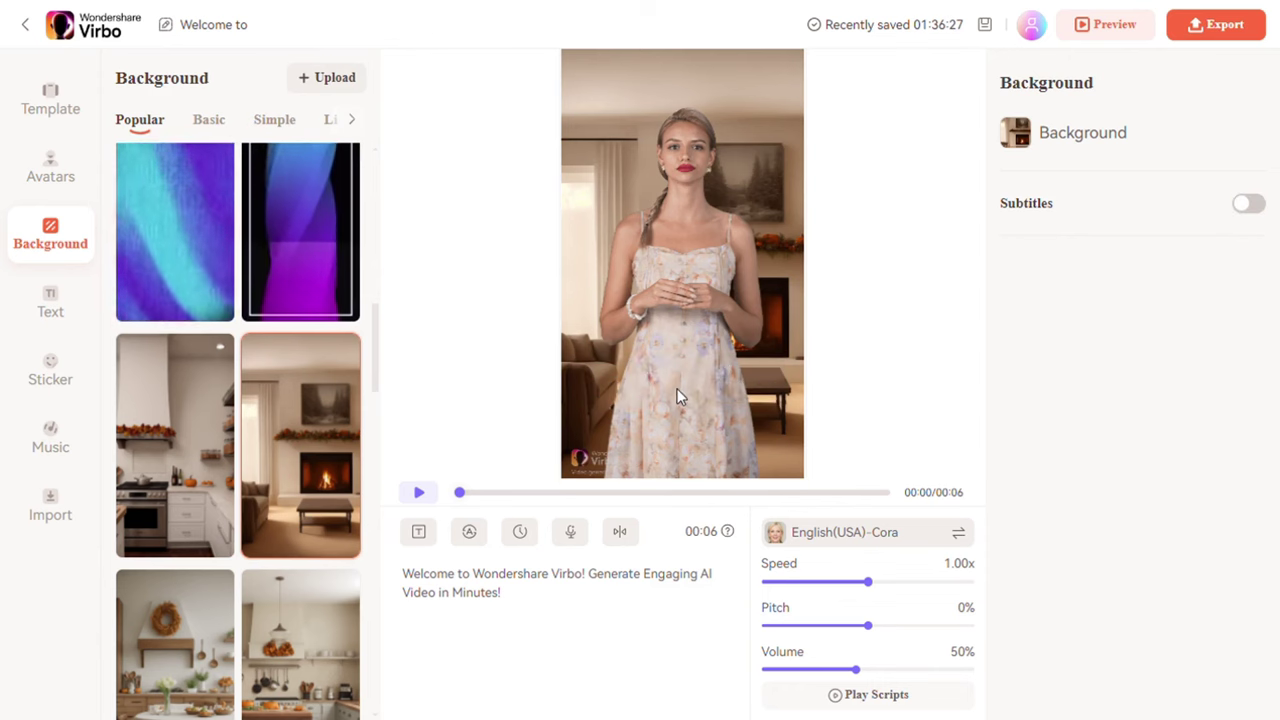
{"action": "left_click", "coordinate": [418, 492]}
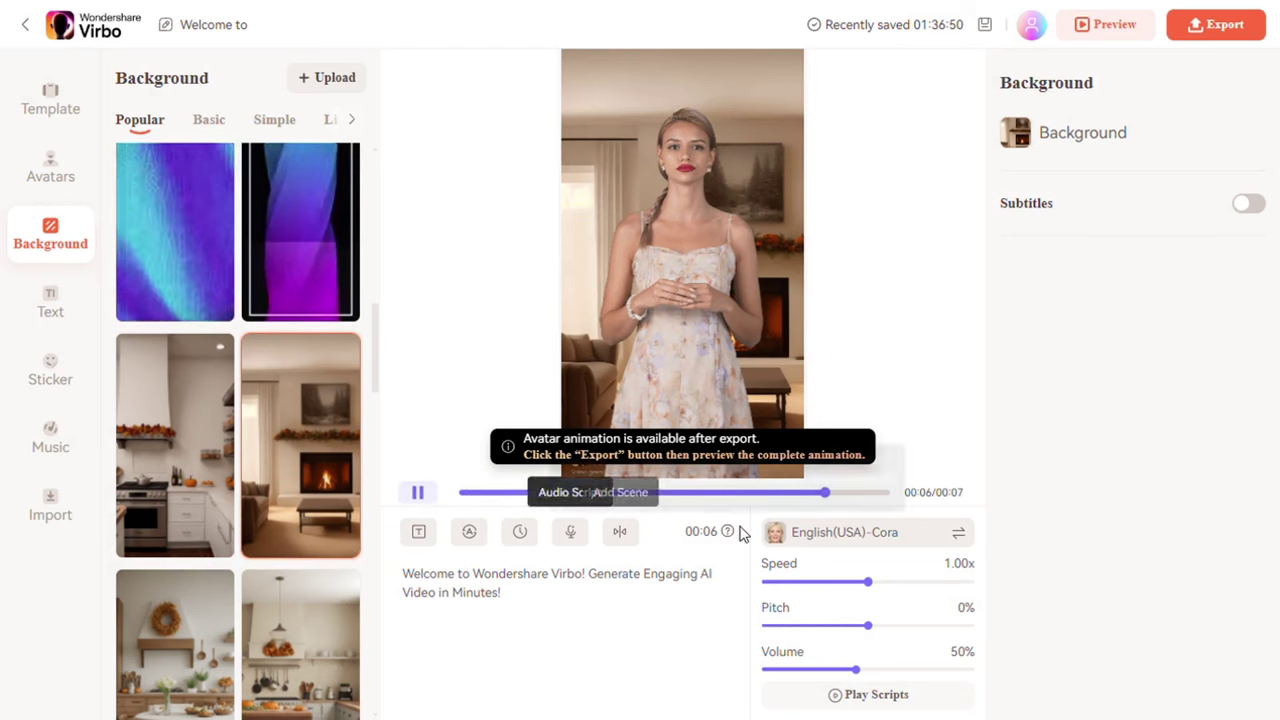
Let the preview finish, then open the Voiceover dialog from the English(USA)-Cora voice selector.
{"action": "mouse_move", "coordinate": [738, 533]}
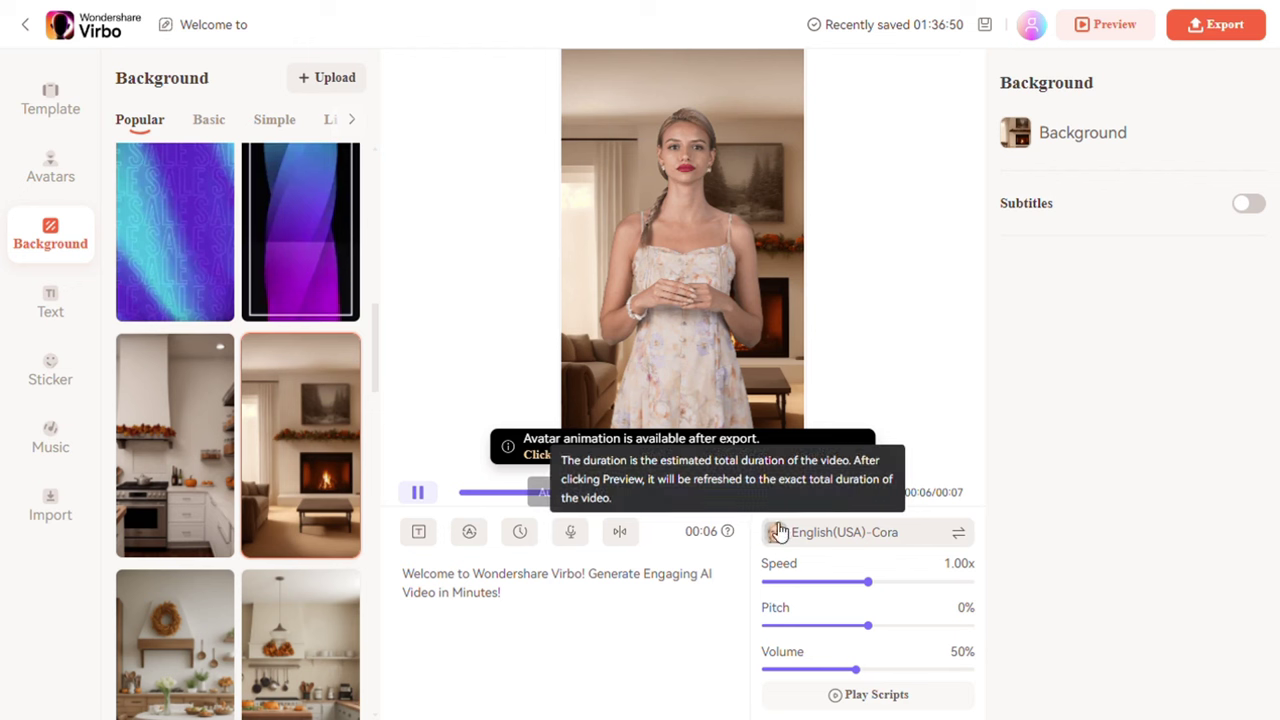
{"action": "left_click", "coordinate": [849, 537]}
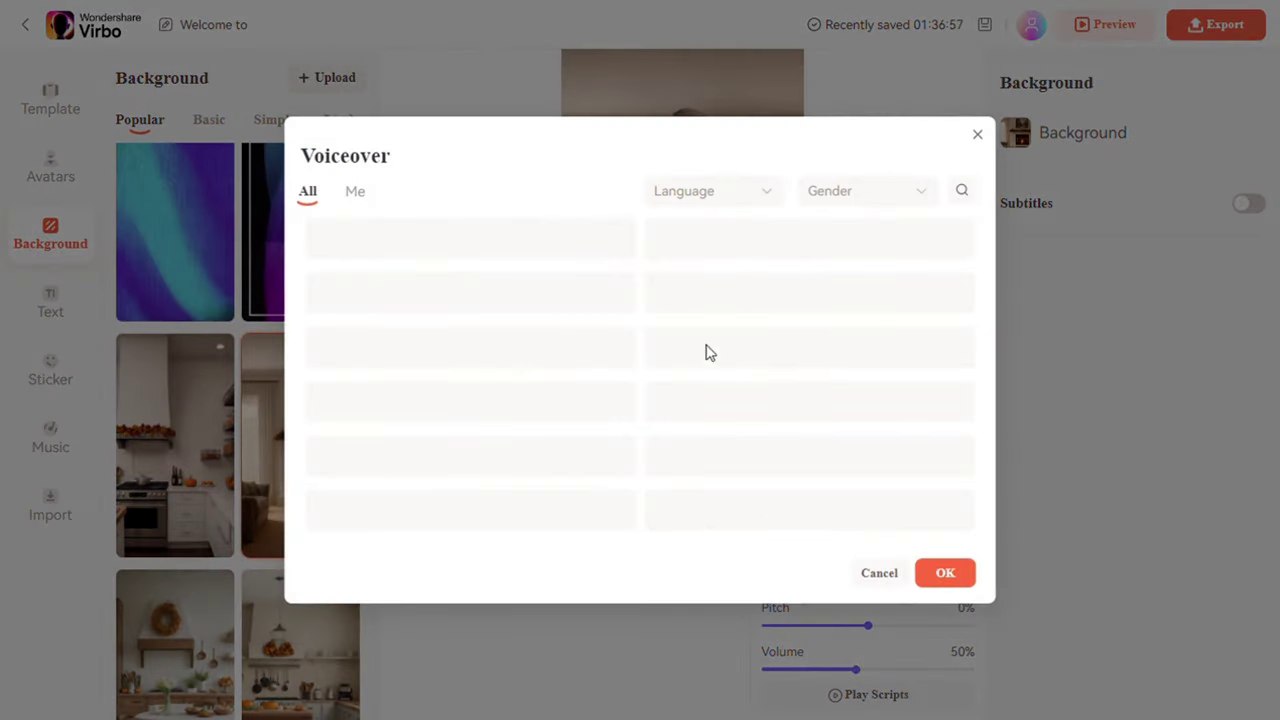
Filter the voice list to English female voices.
{"action": "left_click", "coordinate": [767, 205]}
{"action": "left_click", "coordinate": [709, 264]}
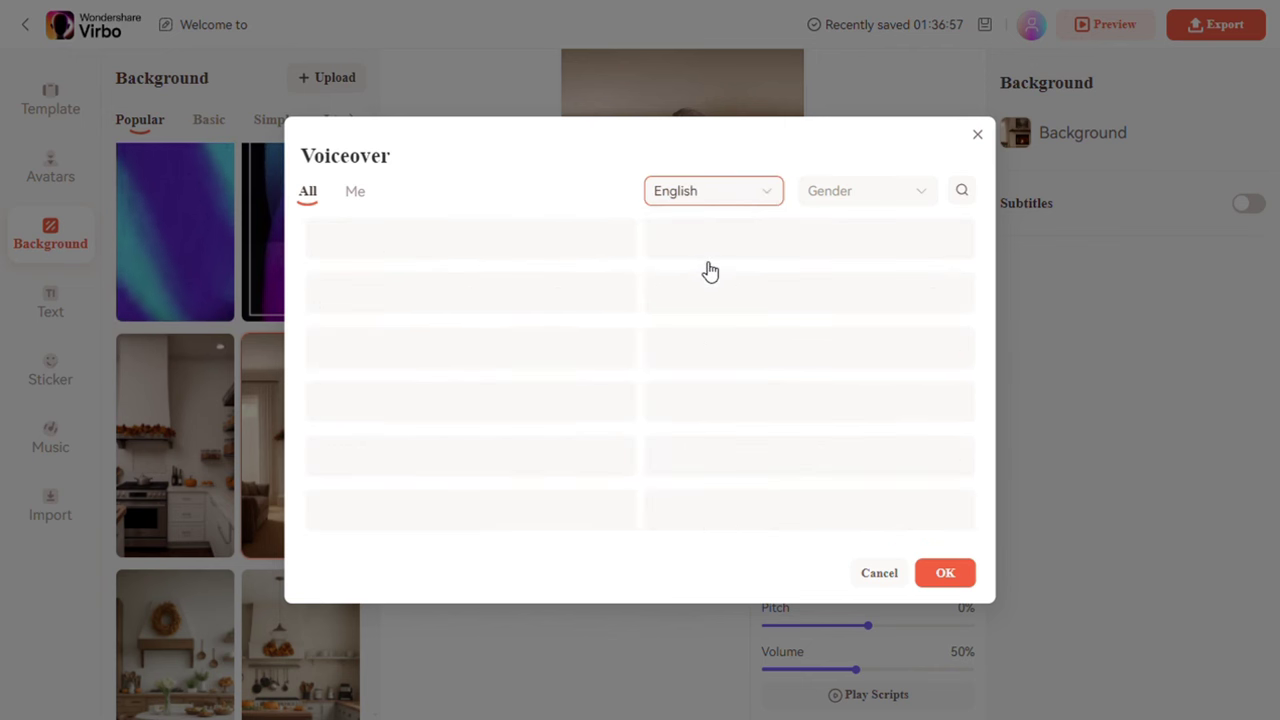
{"action": "left_click", "coordinate": [867, 196]}
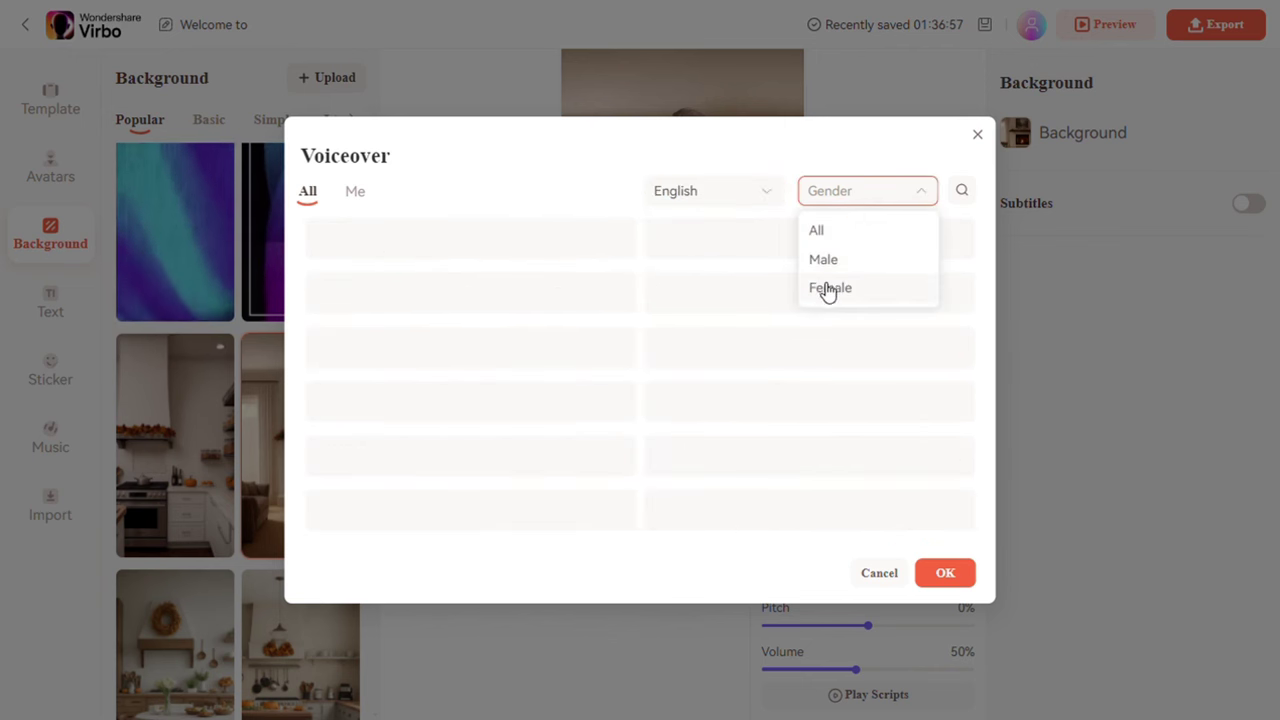
{"action": "left_click", "coordinate": [828, 290]}
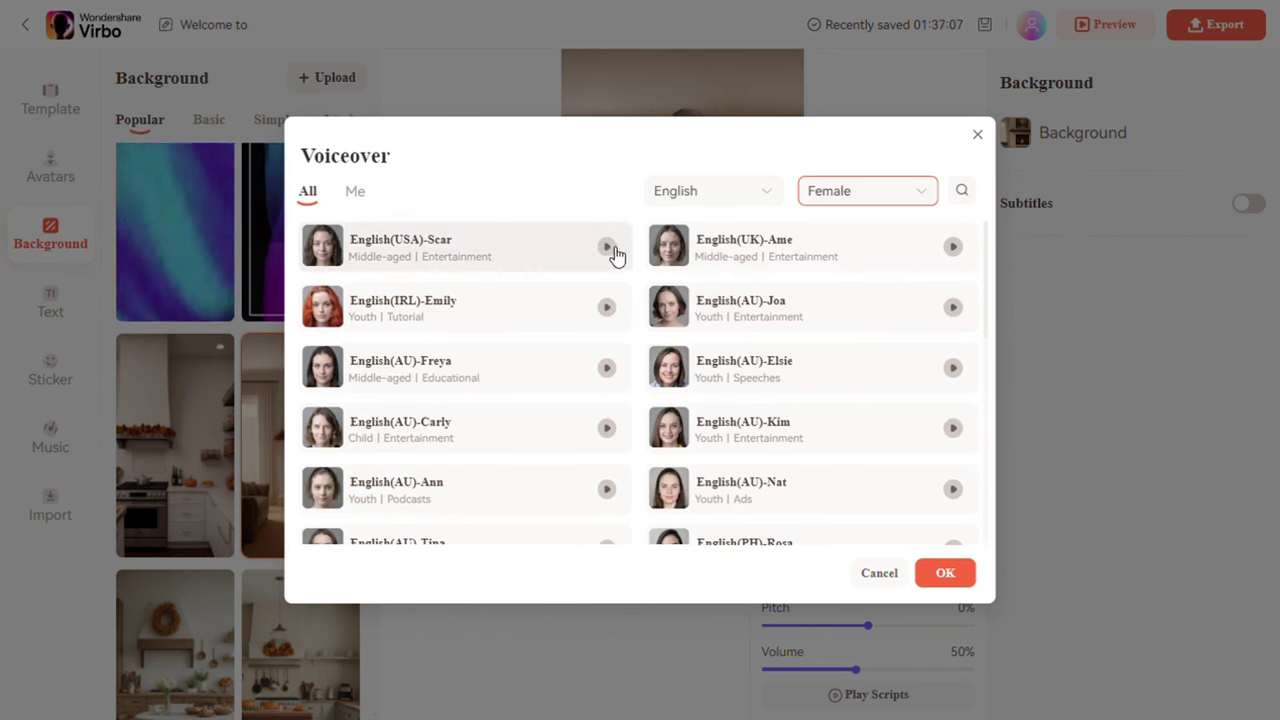
Audition the Ame, Emily, Freya, Kim and Scar samples, then apply English(USA)-Scar.
{"action": "left_click", "coordinate": [954, 247]}
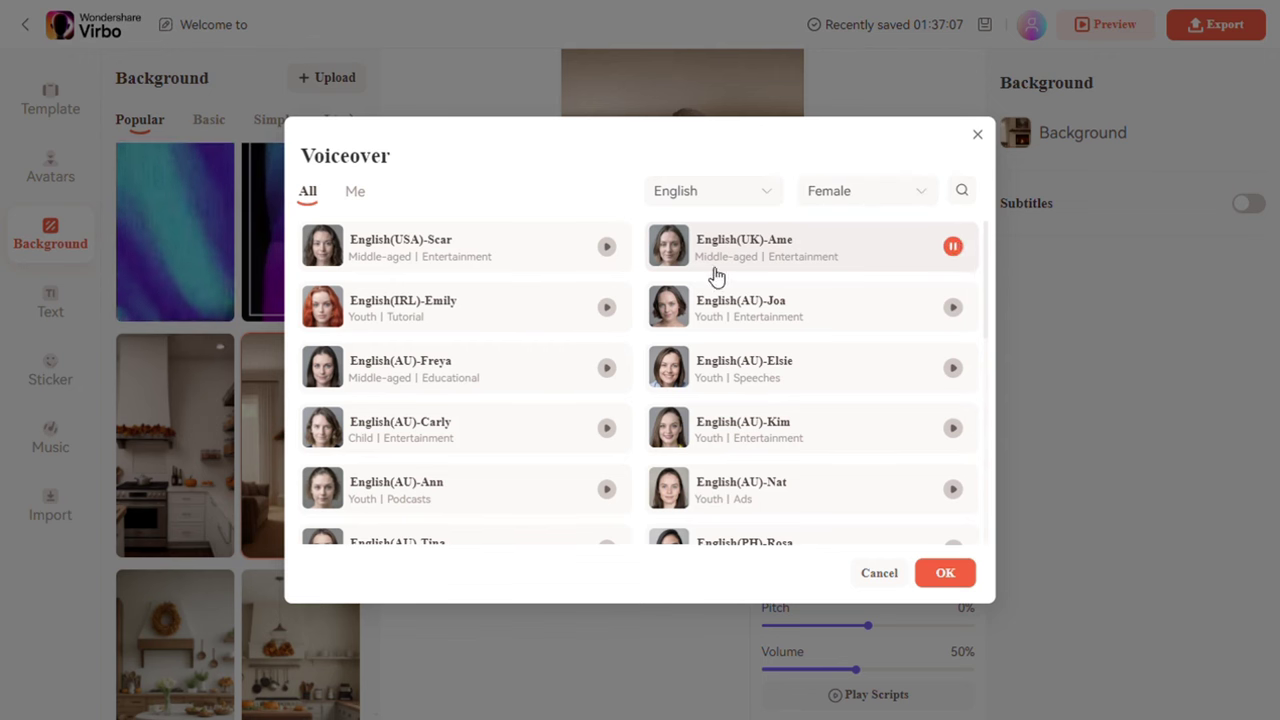
{"action": "left_click", "coordinate": [607, 309]}
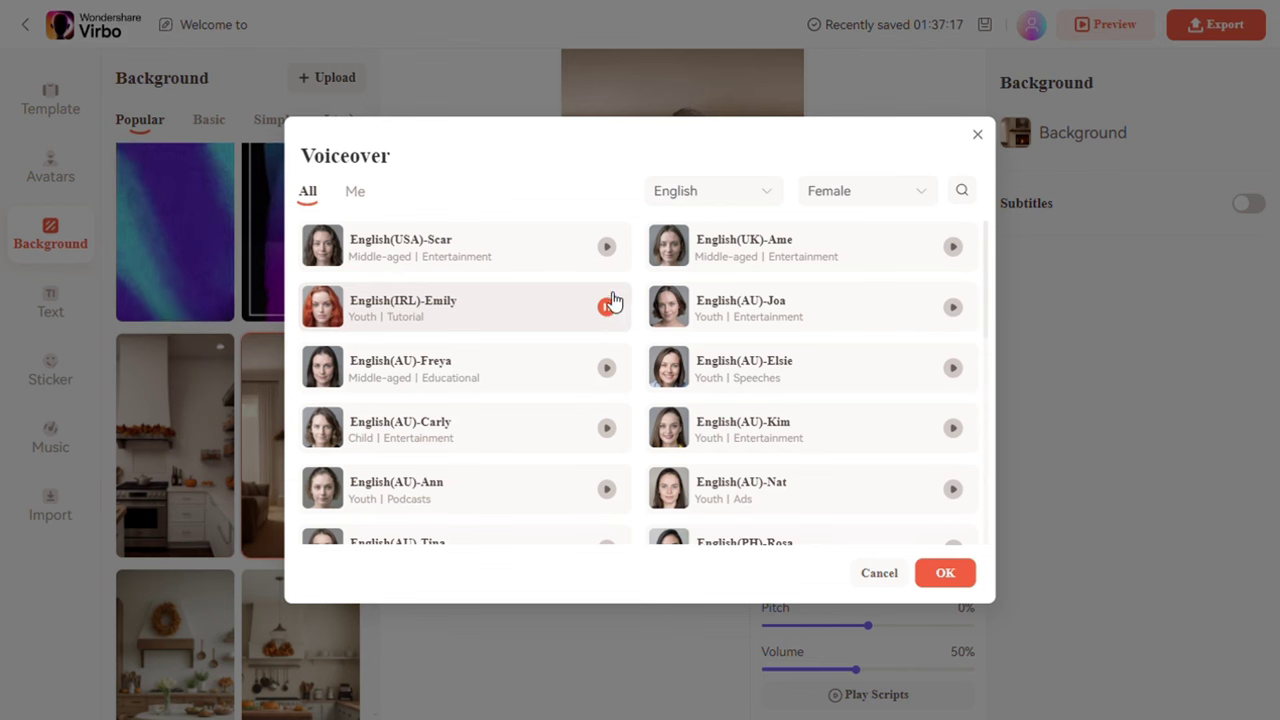
{"action": "left_click", "coordinate": [609, 368]}
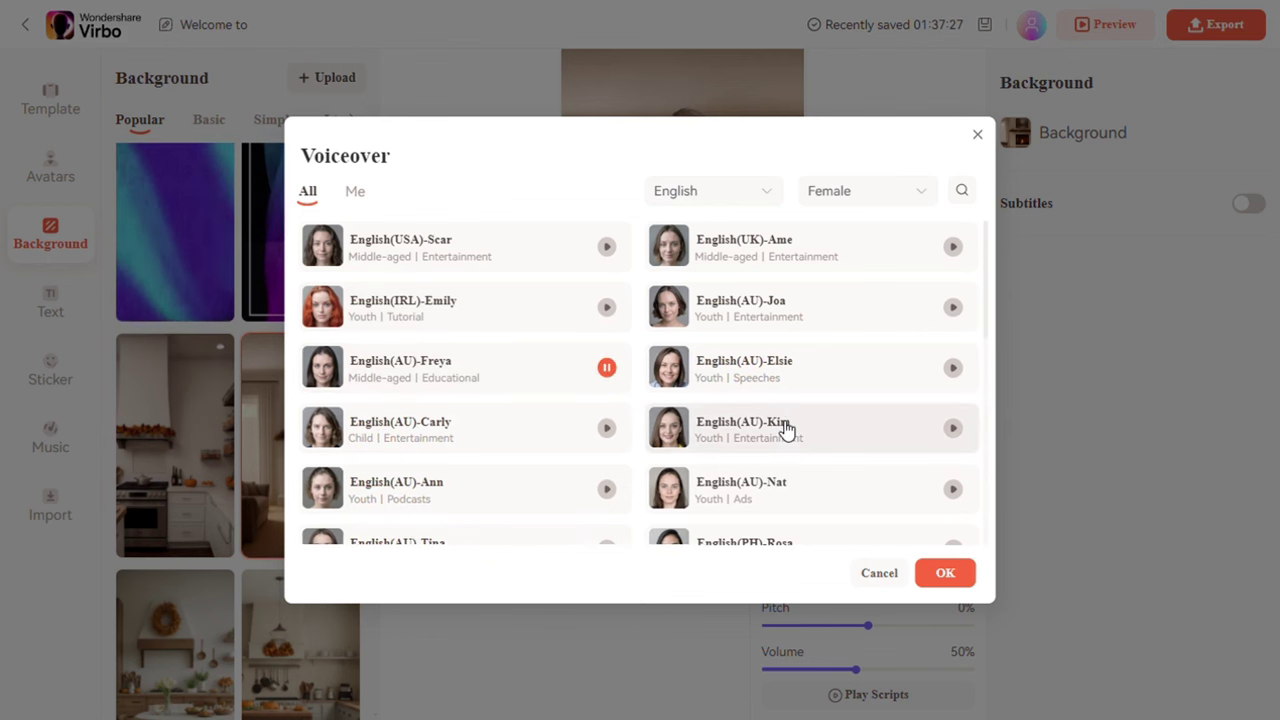
{"action": "left_click", "coordinate": [955, 430]}
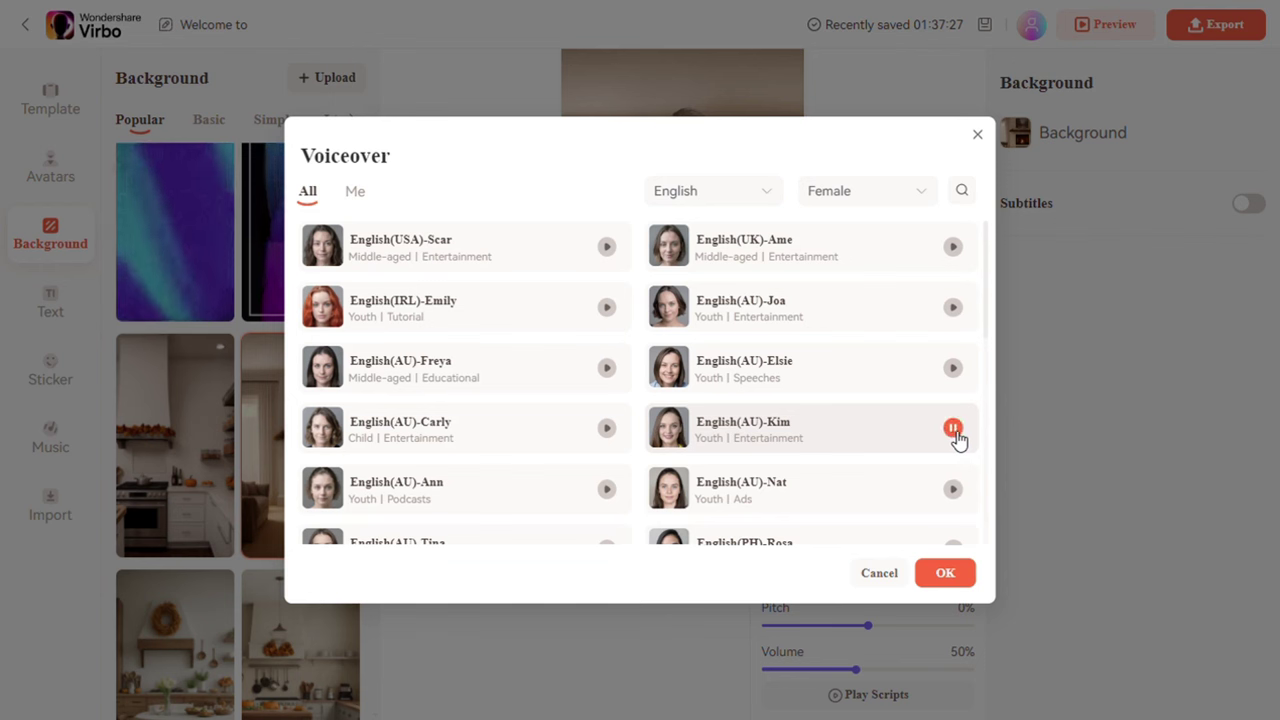
{"action": "left_click", "coordinate": [609, 251]}
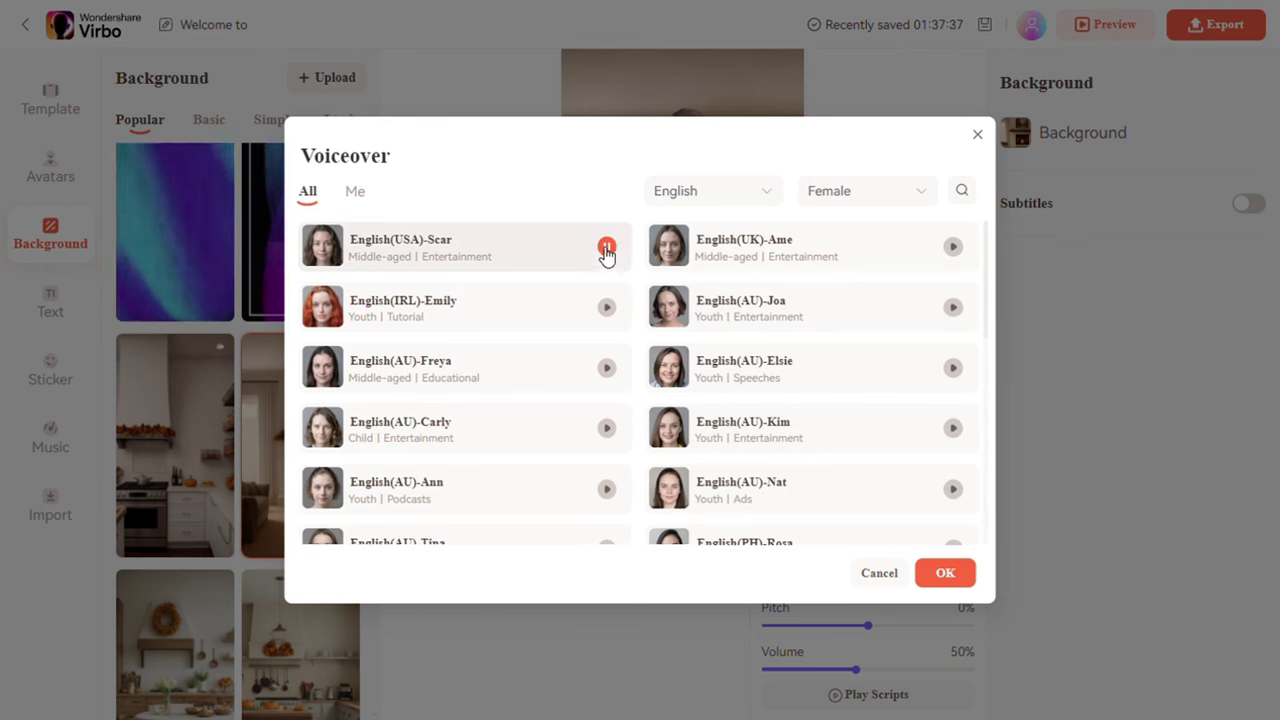
{"action": "left_click", "coordinate": [529, 266]}
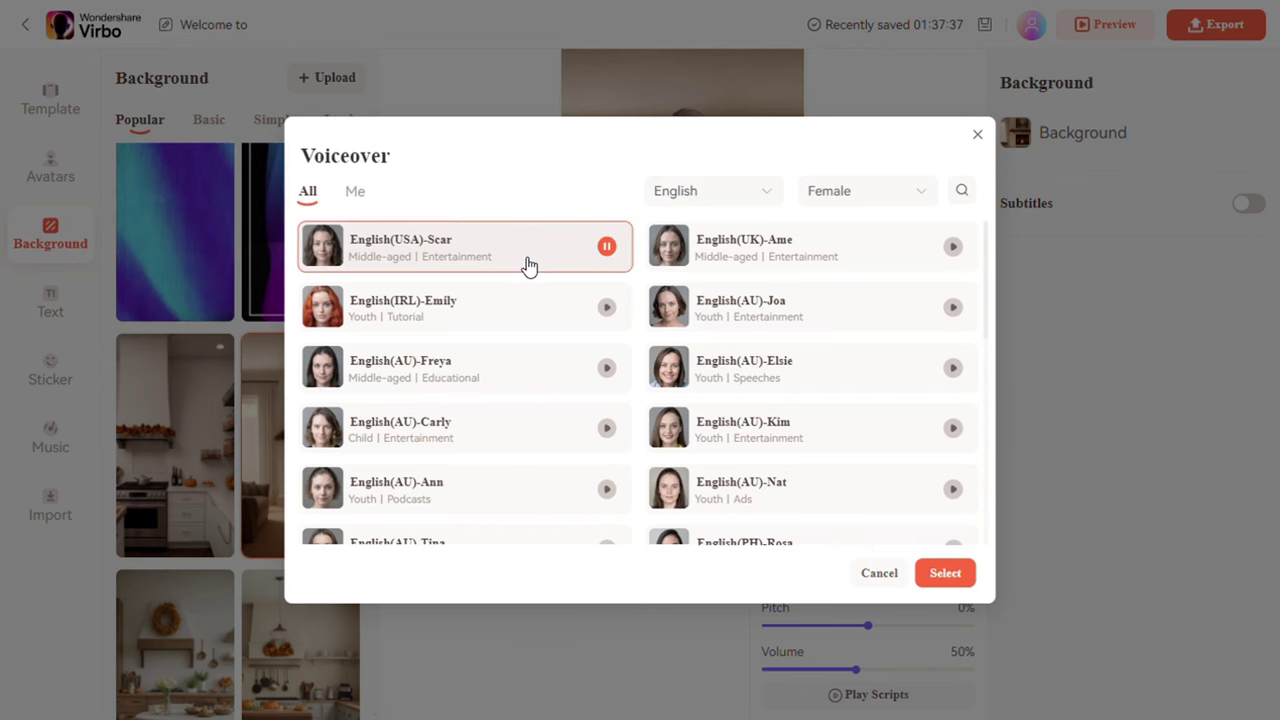
{"action": "left_click", "coordinate": [946, 574]}
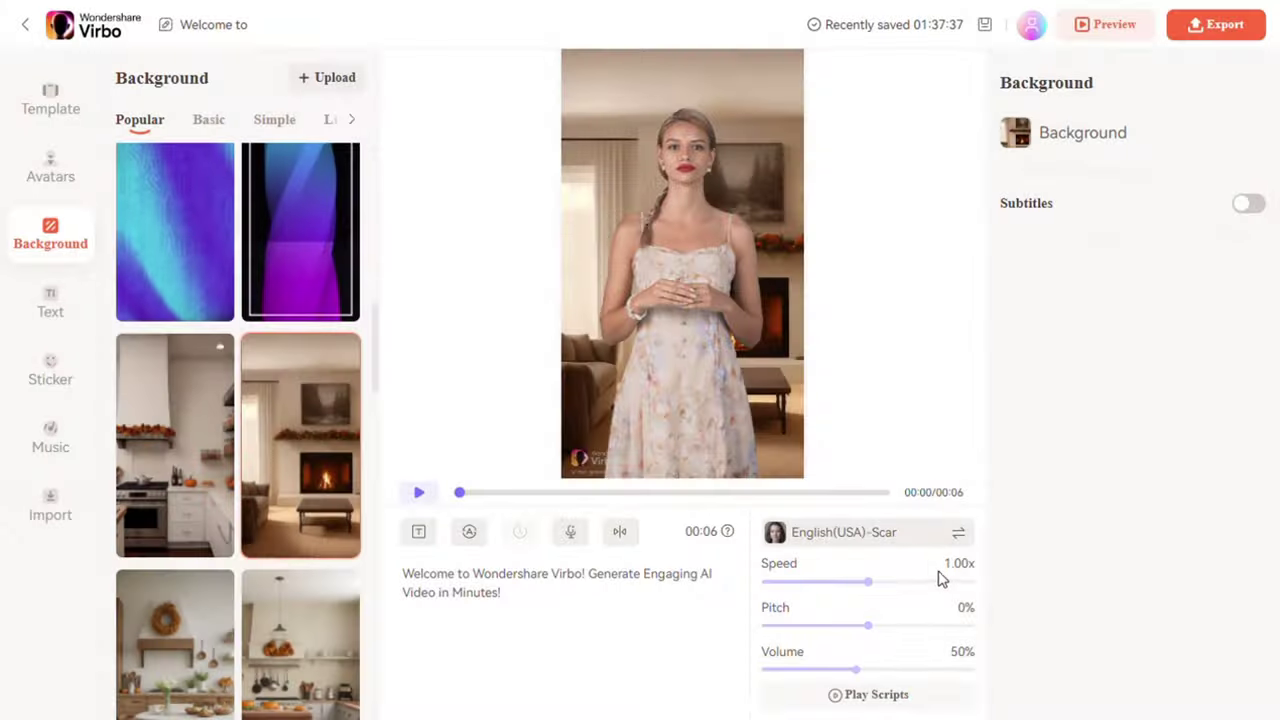
Replace the welcome text with the '7 things you should never say to a woman' script and preview.
{"action": "left_click", "coordinate": [420, 494]}
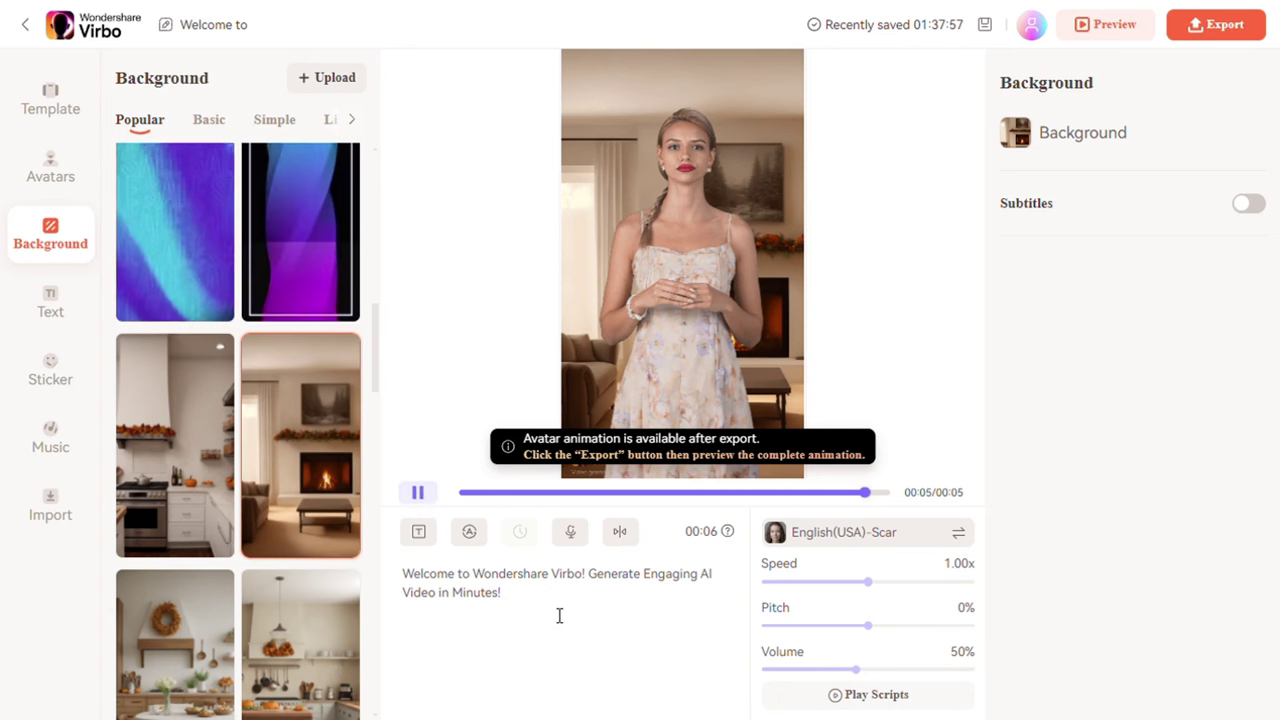
{"action": "key", "text": "ctrl+a"}
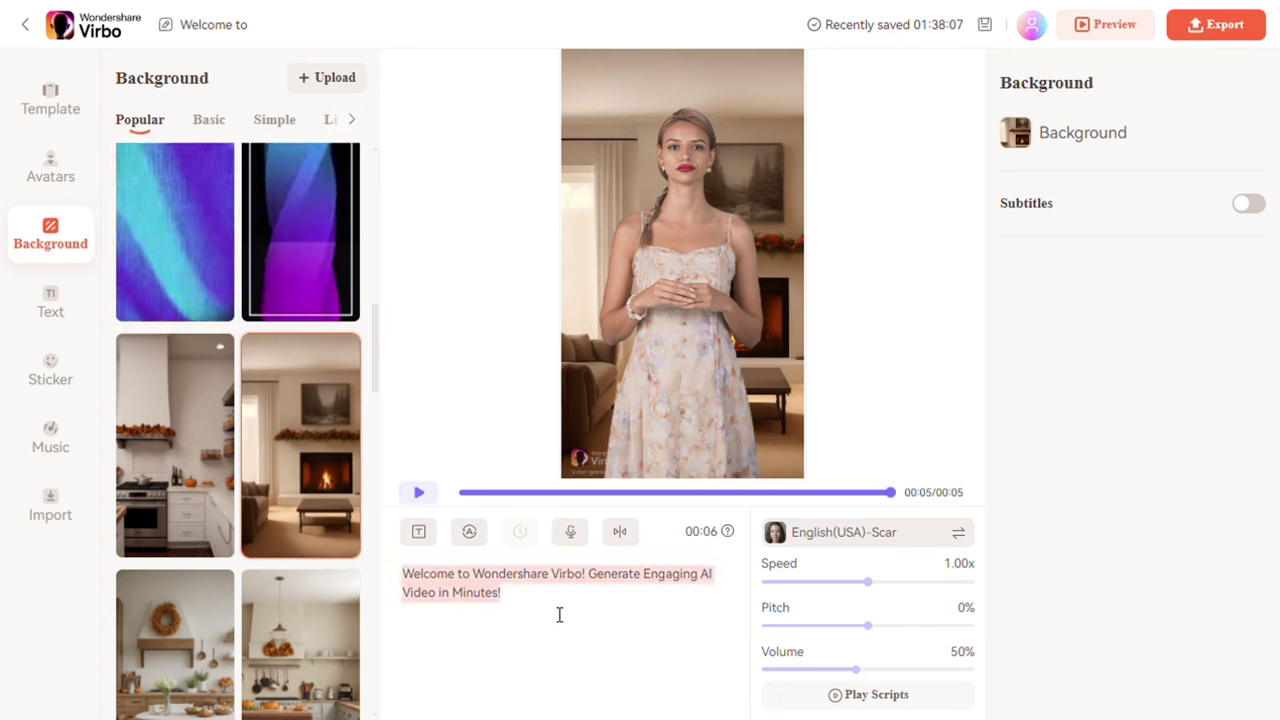
{"action": "key", "text": "ctrl+v"}
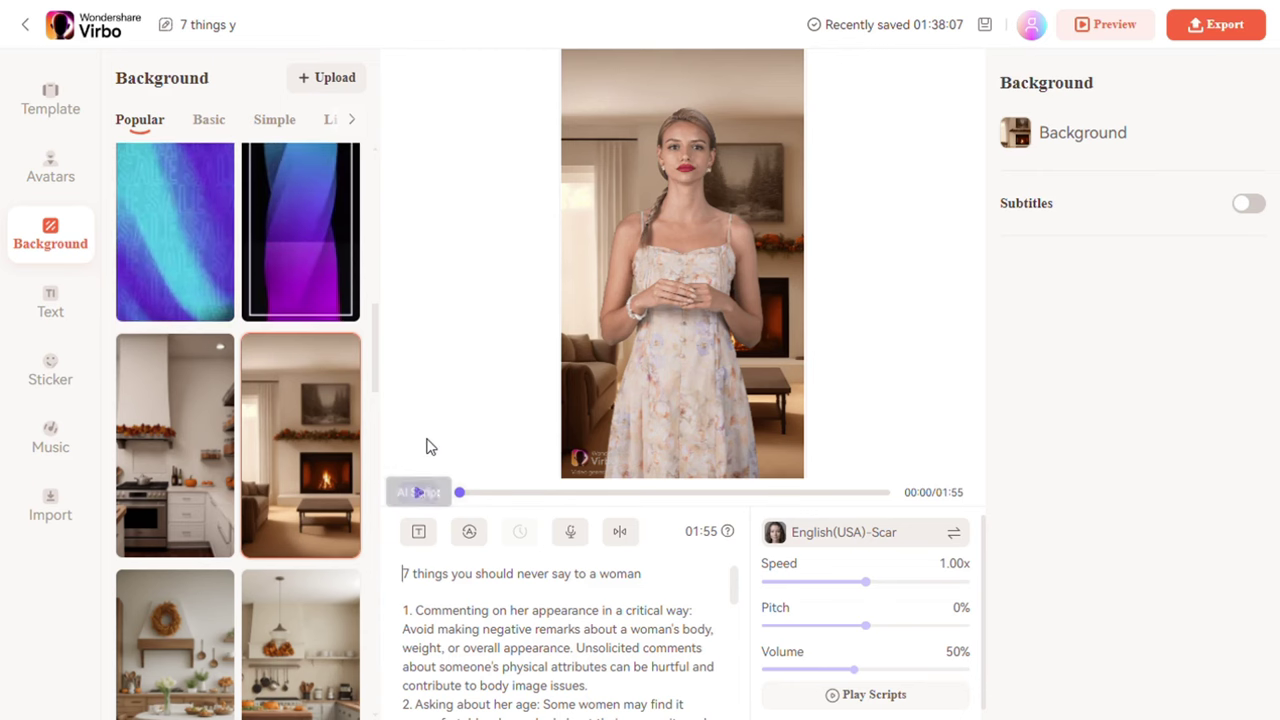
{"action": "left_click", "coordinate": [418, 495]}
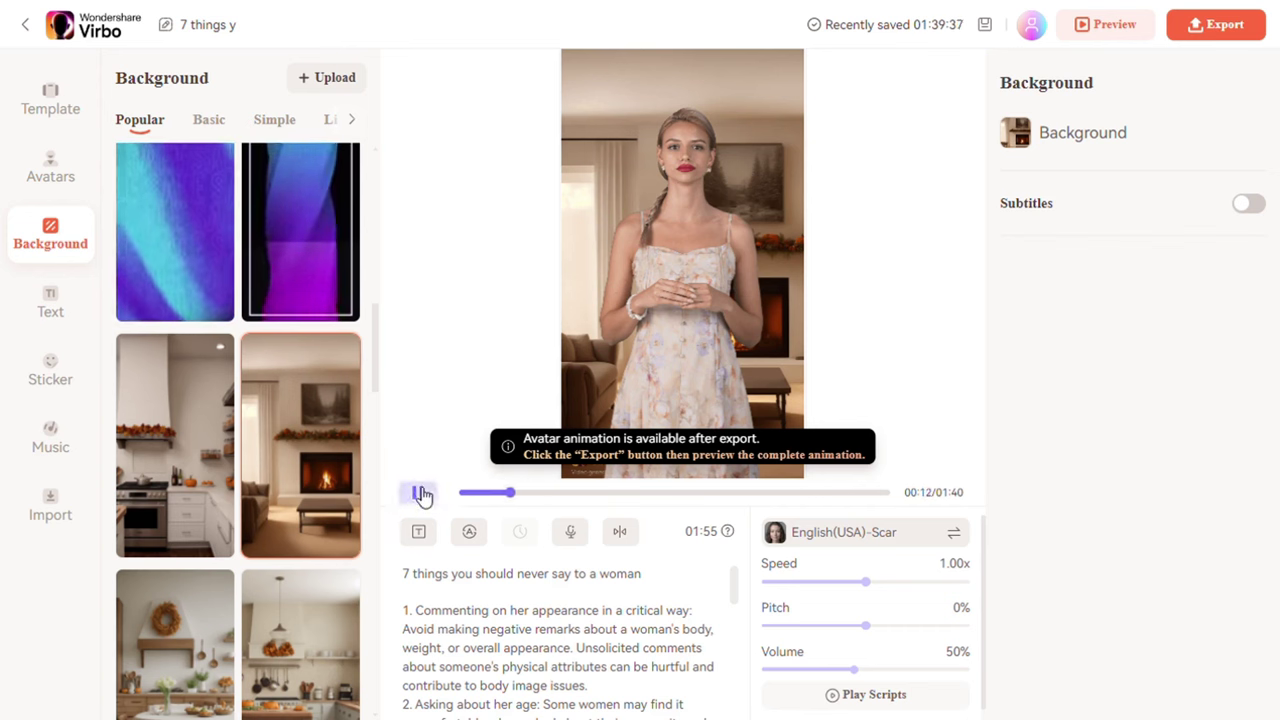
Pause the preview and add blank lines after points 1, 2 and 3 of the script.
{"action": "left_click", "coordinate": [421, 494]}
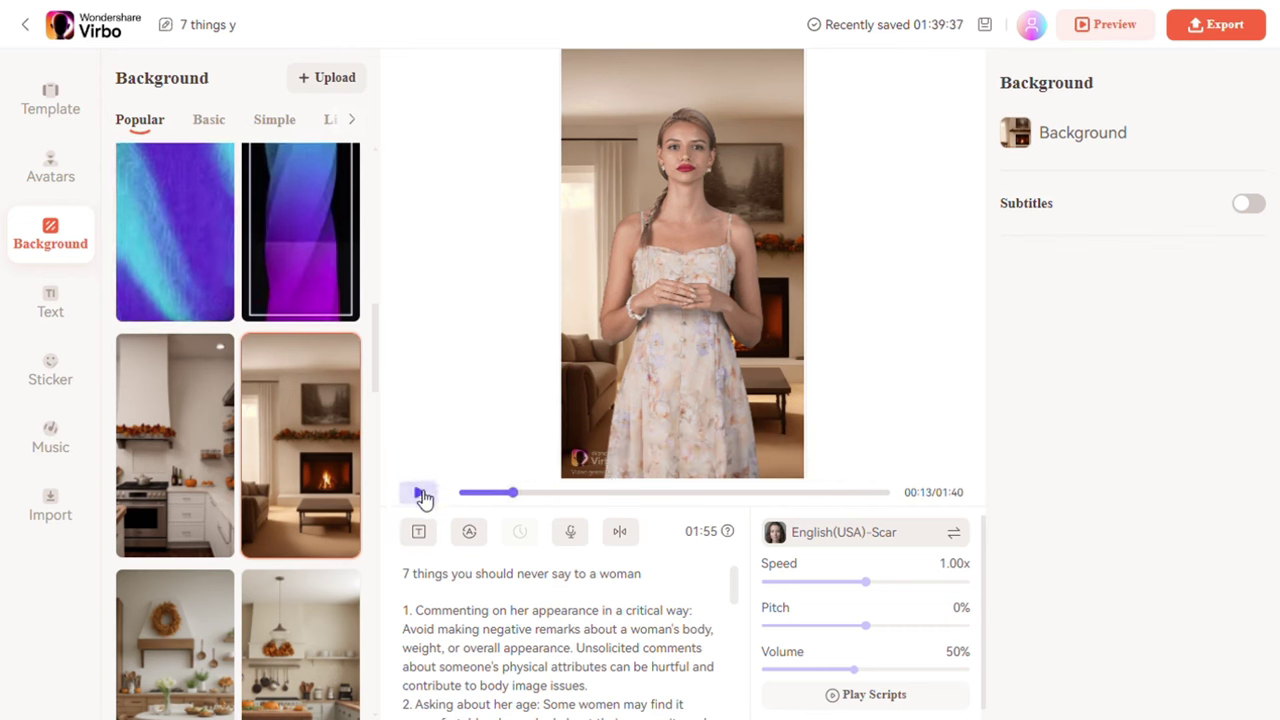
{"action": "left_click", "coordinate": [666, 590]}
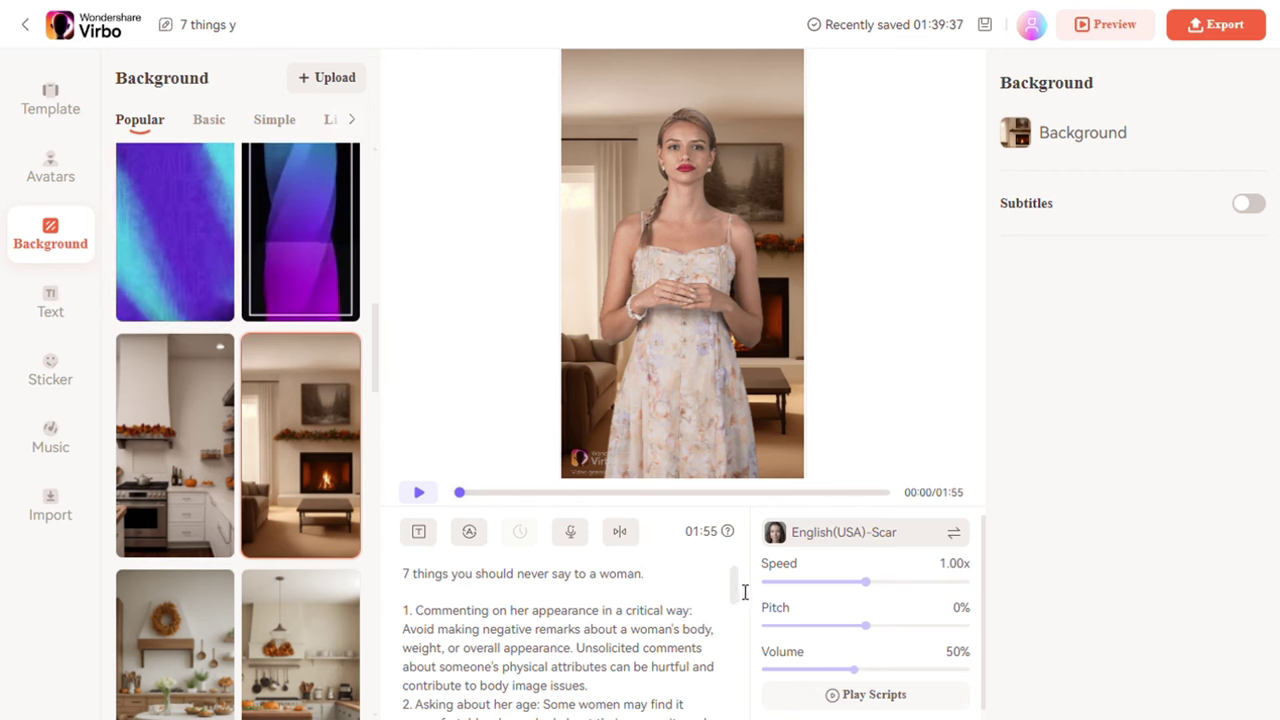
{"action": "scroll", "coordinate": [743, 597], "scroll_direction": "down", "scroll_amount": 1}
{"action": "scroll", "coordinate": [743, 597], "scroll_direction": "down", "scroll_amount": 1}
{"action": "left_click", "coordinate": [610, 632]}
{"action": "key", "text": "Return"}
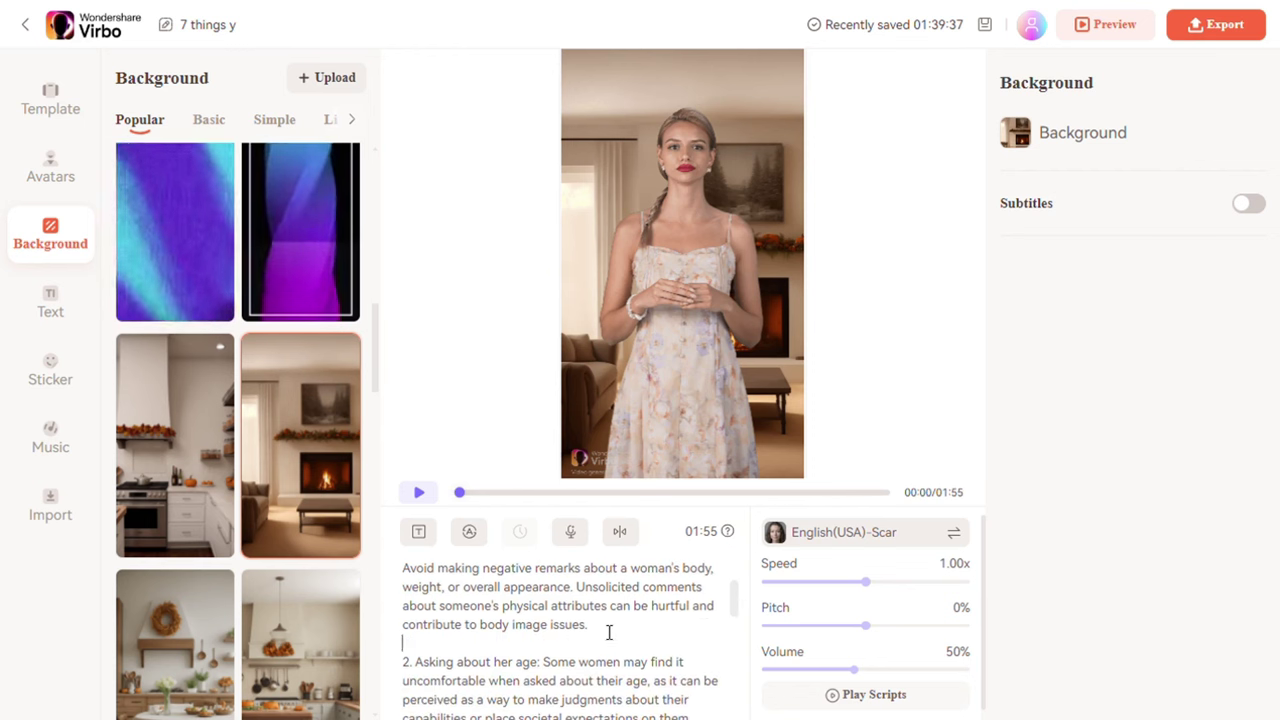
{"action": "scroll", "coordinate": [745, 610], "scroll_direction": "down", "scroll_amount": 3}
{"action": "left_click", "coordinate": [552, 620]}
{"action": "key", "text": "Return"}
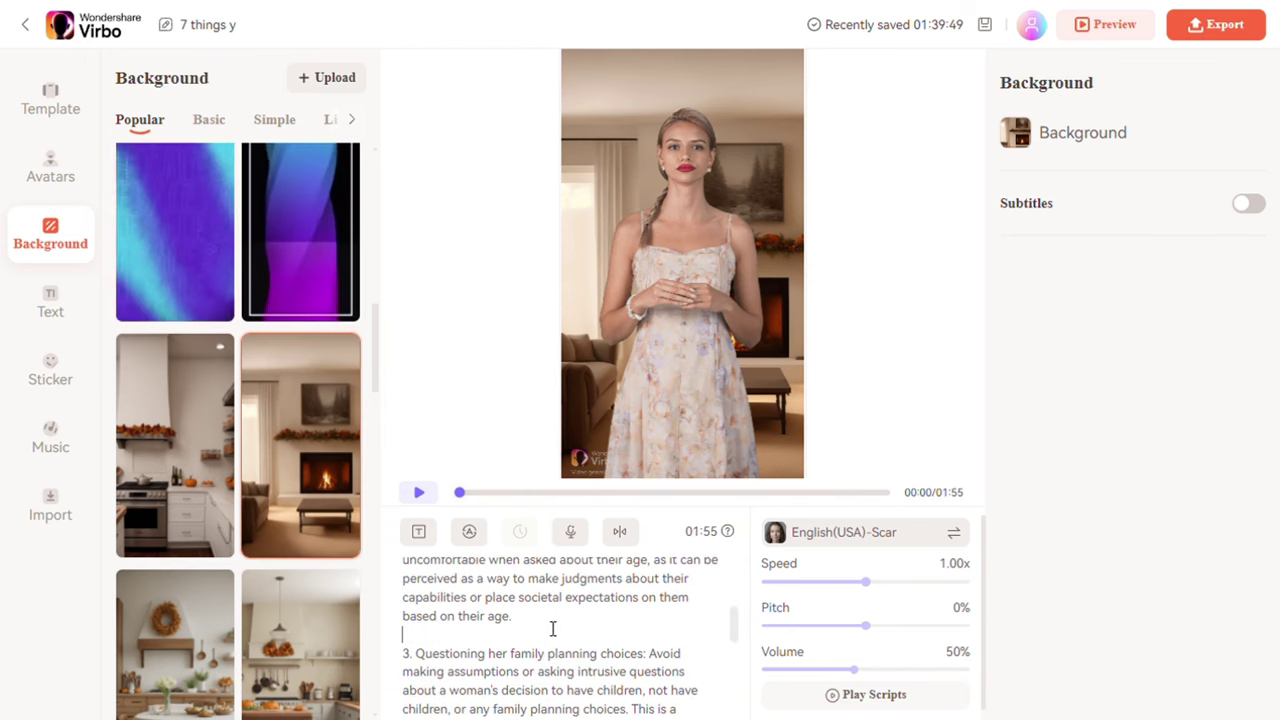
{"action": "scroll", "coordinate": [740, 645], "scroll_direction": "down", "scroll_amount": 2}
{"action": "left_click", "coordinate": [666, 617]}
{"action": "key", "text": "Return"}
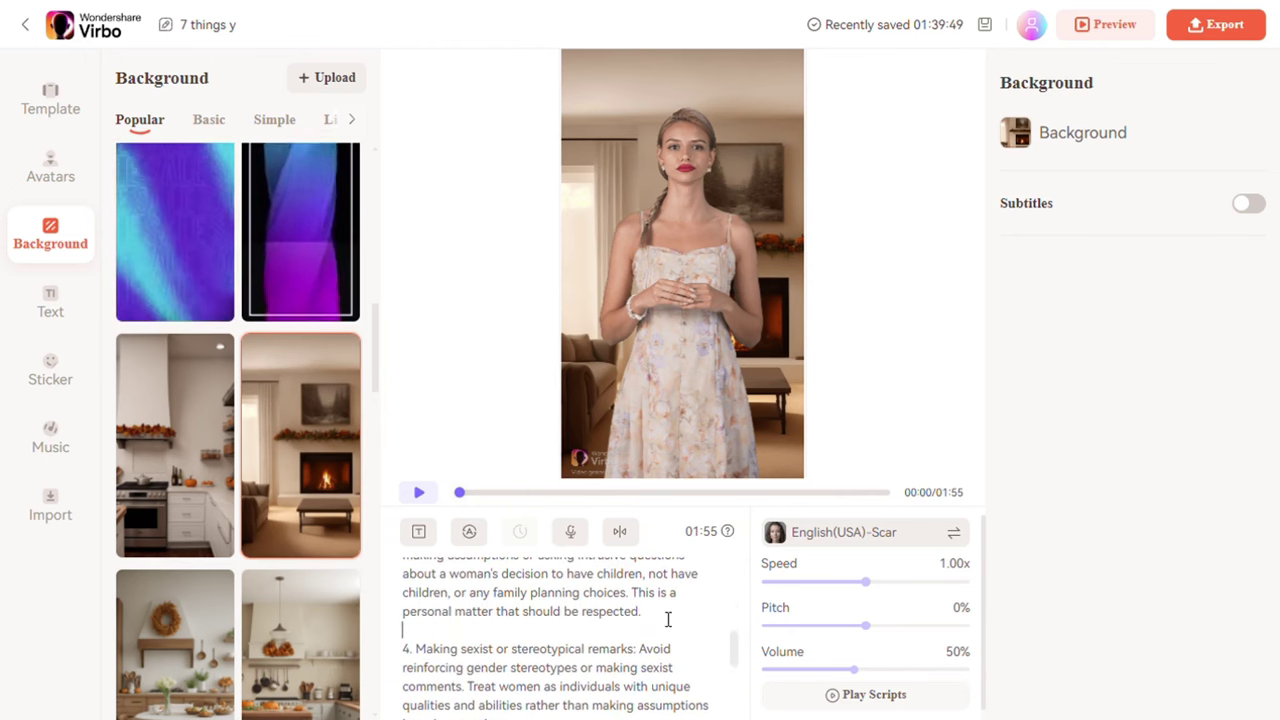
Add blank lines after points 4, 5 and 6, then preview the spaced-out script.
{"action": "scroll", "coordinate": [742, 645], "scroll_direction": "down", "scroll_amount": 3}
{"action": "left_click", "coordinate": [596, 594]}
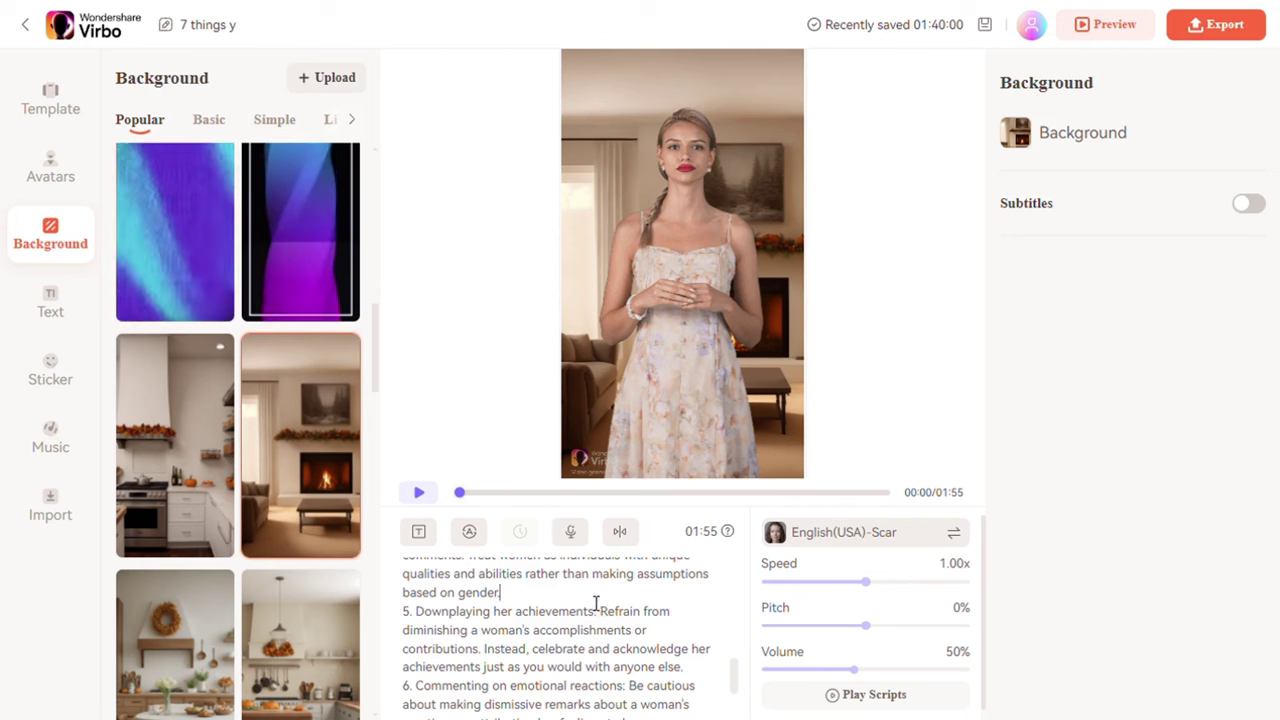
{"action": "key", "text": "Return"}
{"action": "scroll", "coordinate": [733, 675], "scroll_direction": "down", "scroll_amount": 2}
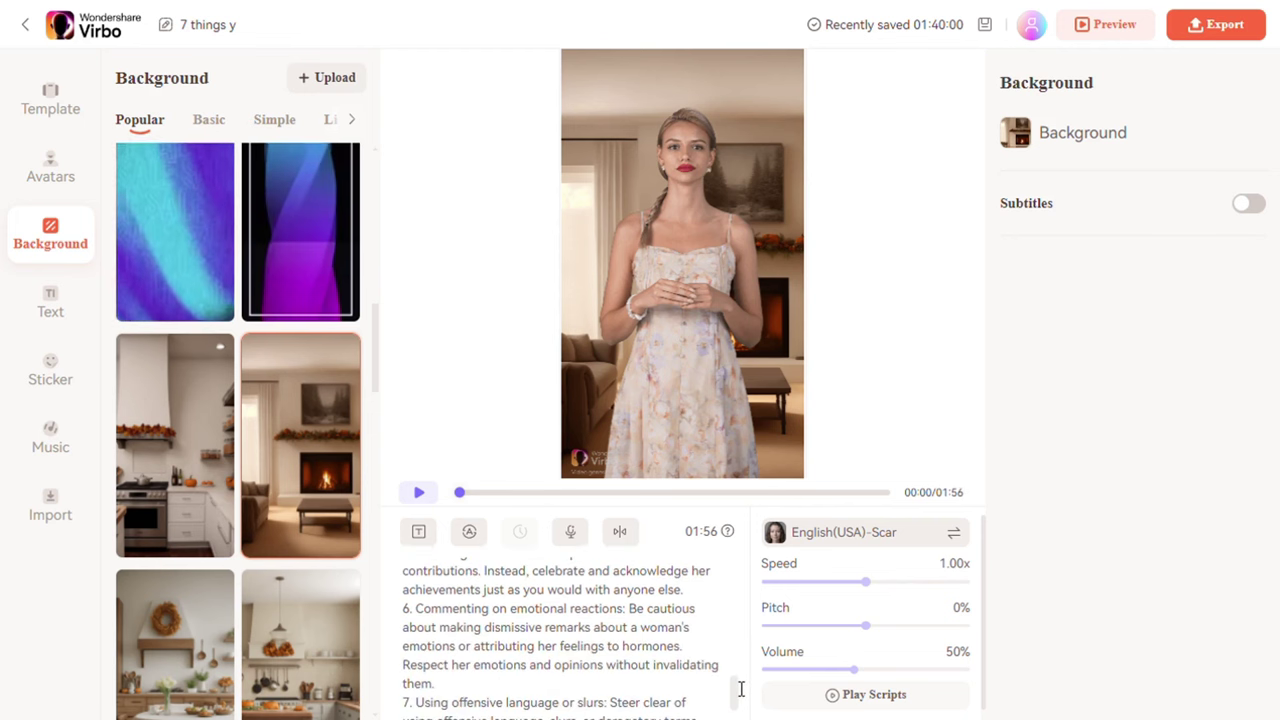
{"action": "left_click", "coordinate": [705, 602]}
{"action": "key", "text": "Return"}
{"action": "scroll", "coordinate": [745, 660], "scroll_direction": "down", "scroll_amount": 3}
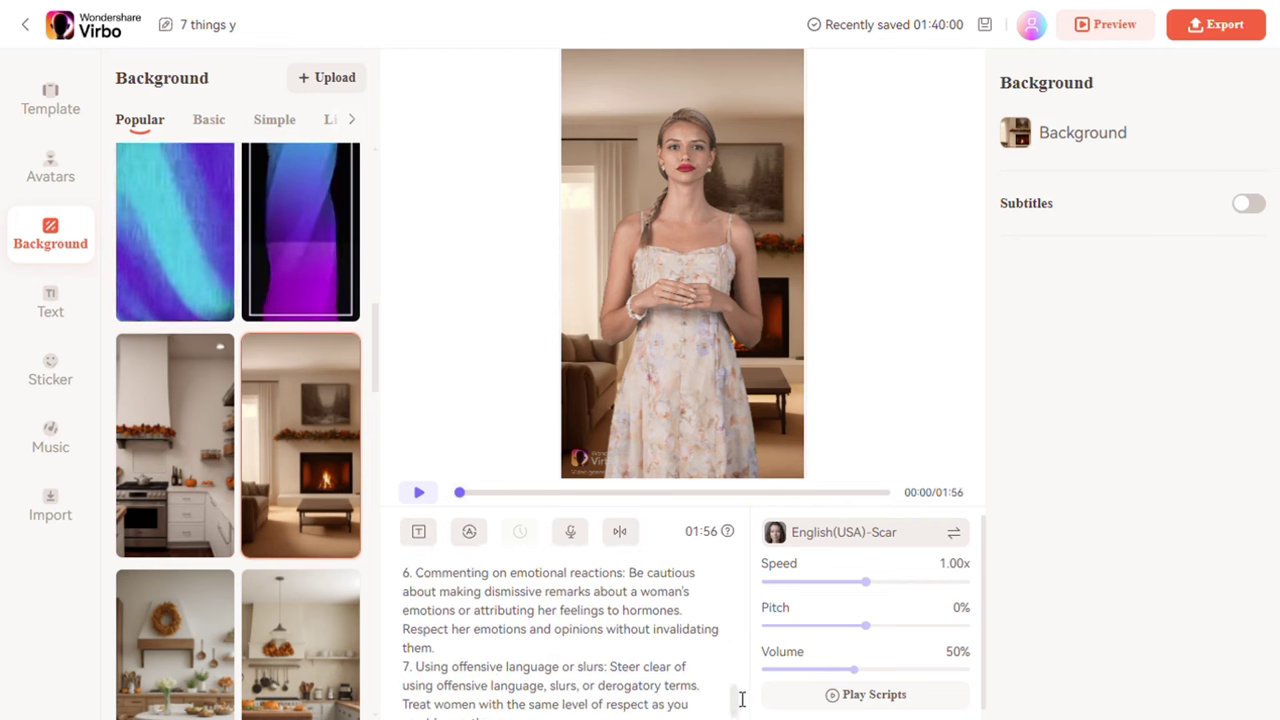
{"action": "left_click", "coordinate": [551, 637]}
{"action": "key", "text": "Return"}
{"action": "scroll", "coordinate": [737, 697], "scroll_direction": "down", "scroll_amount": 1}
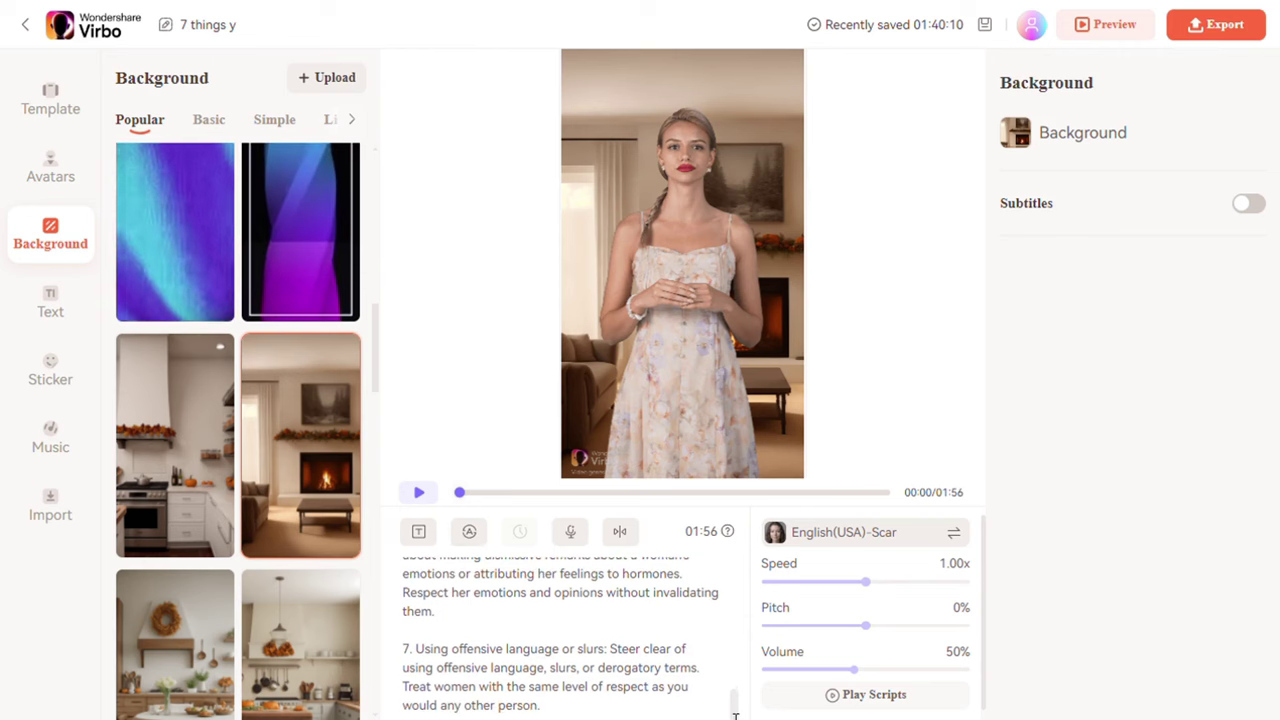
{"action": "left_click", "coordinate": [419, 495]}
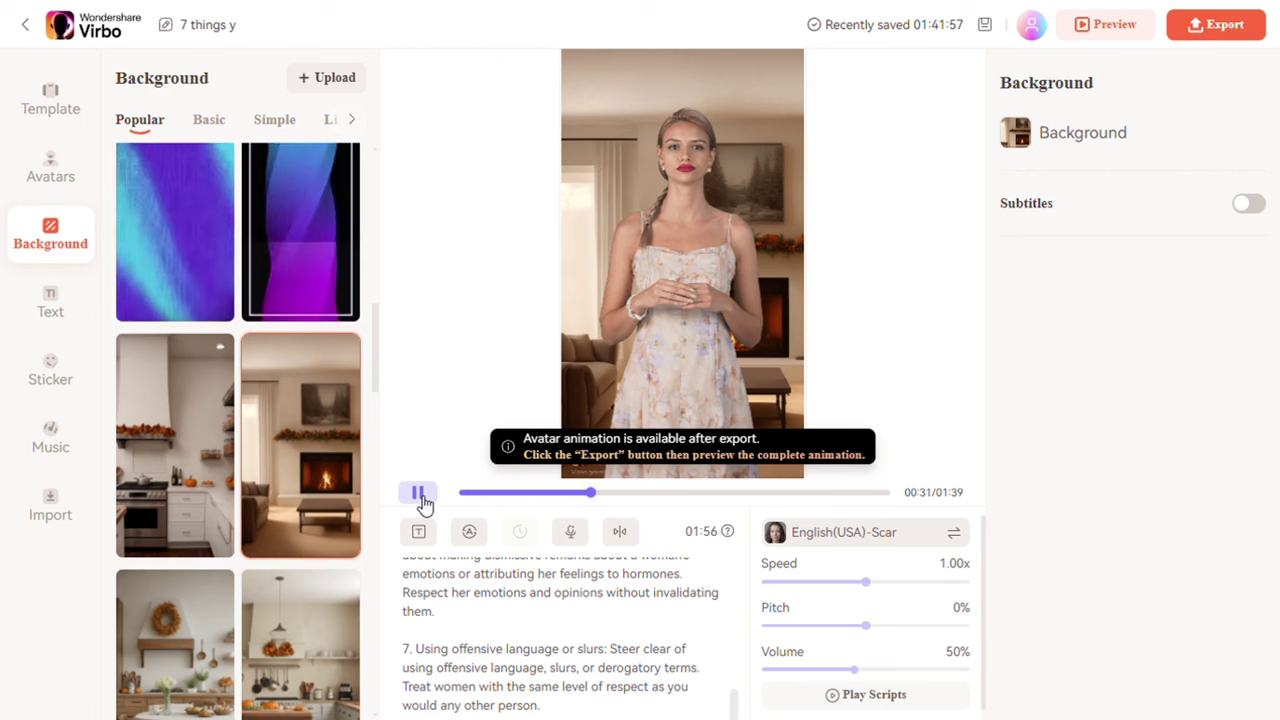
{"action": "left_click", "coordinate": [420, 500]}
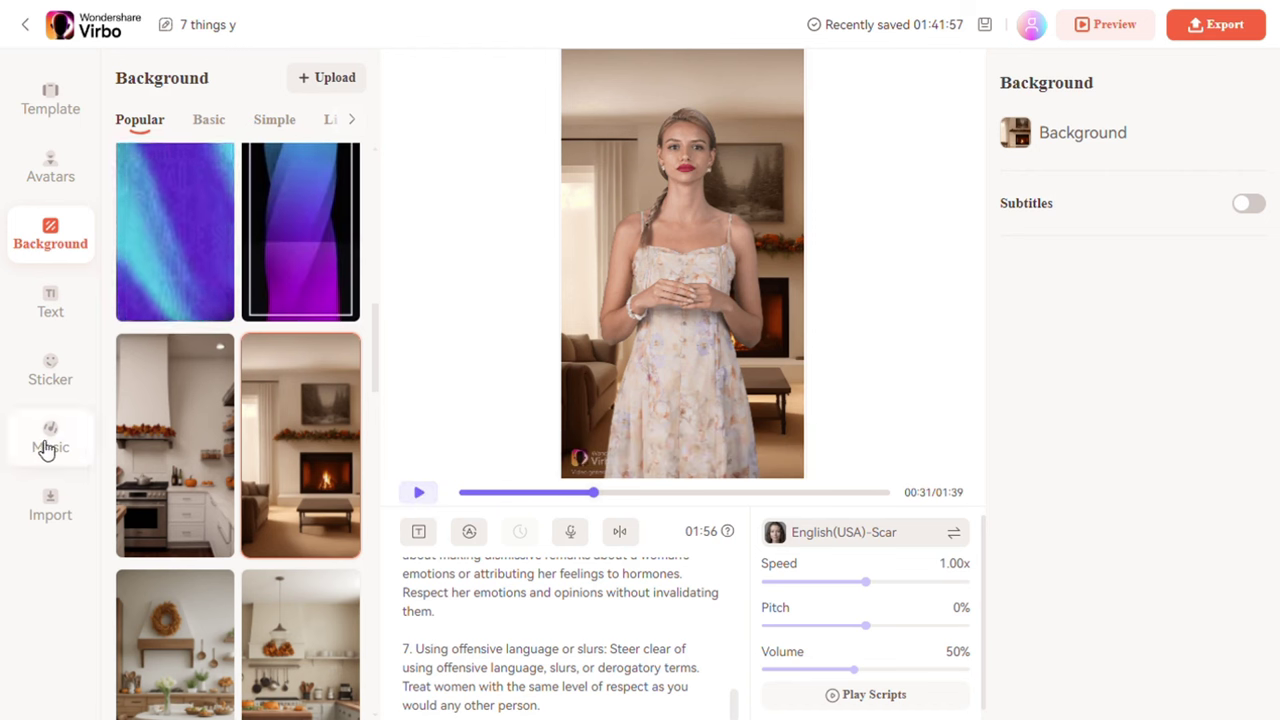
Turn subtitles on and add the Soothing track Home Town as background music.
{"action": "left_click", "coordinate": [1248, 204]}
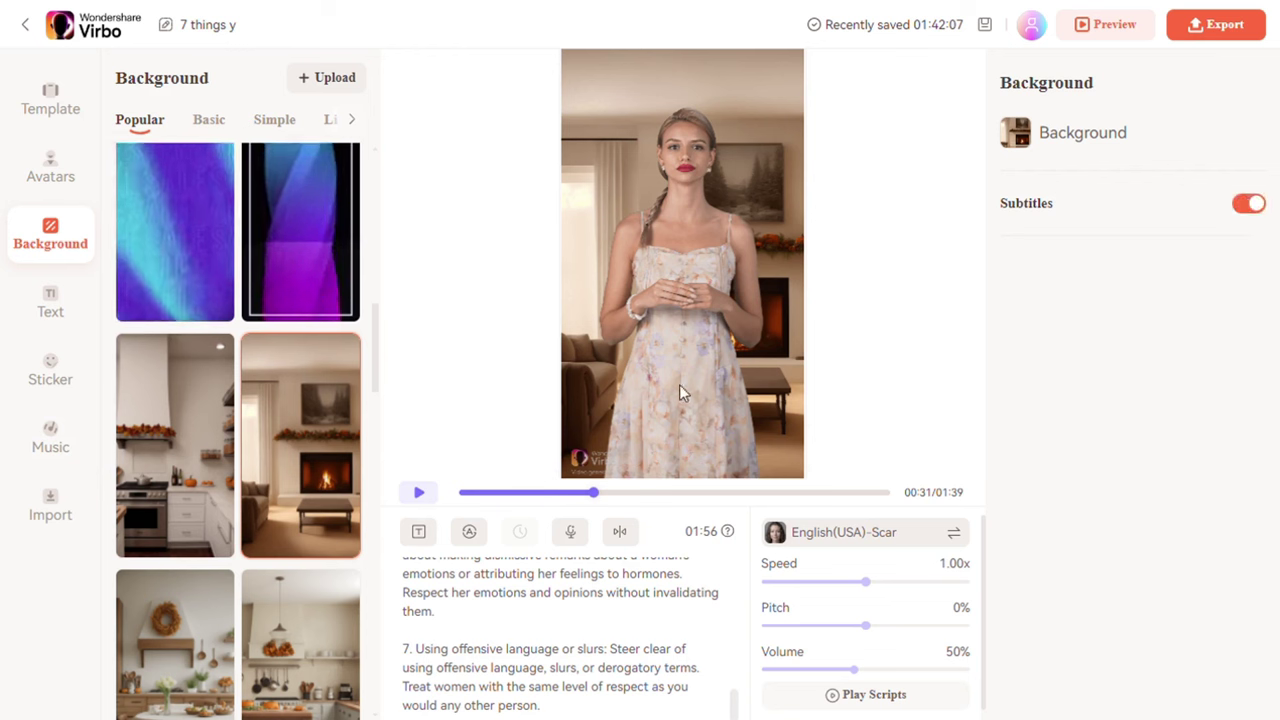
{"action": "left_click", "coordinate": [50, 440]}
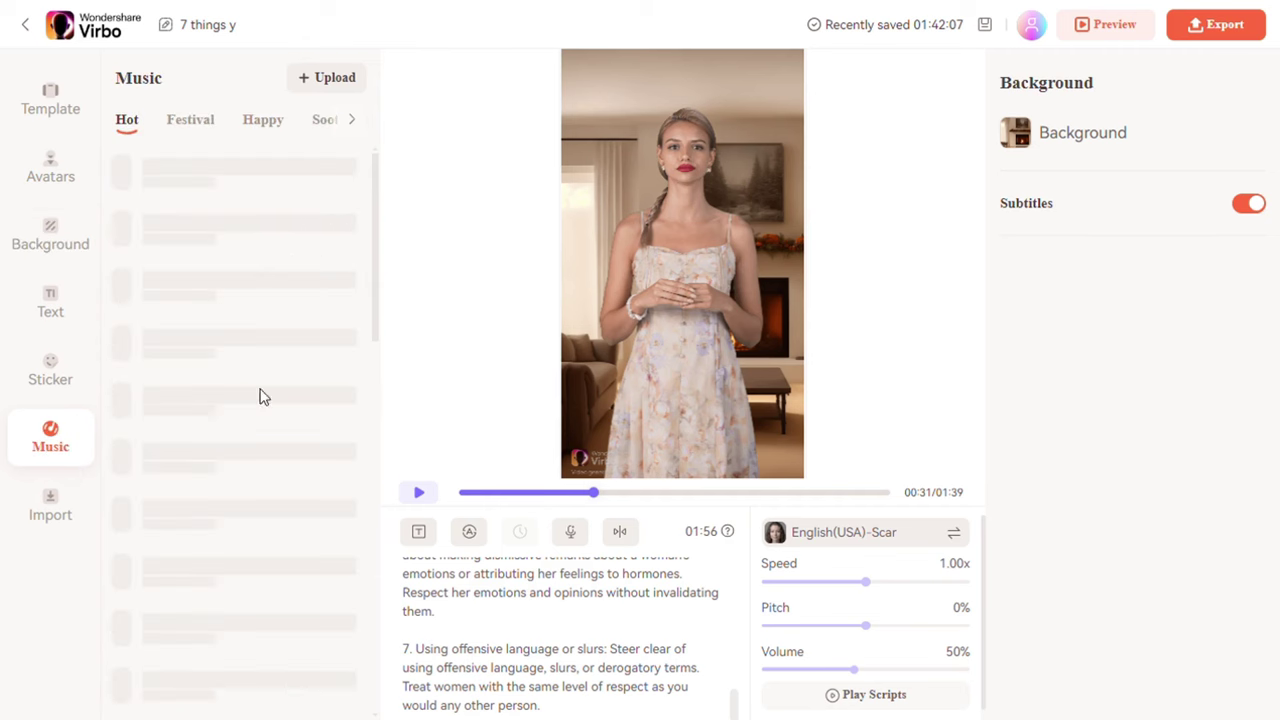
{"action": "left_click", "coordinate": [353, 120]}
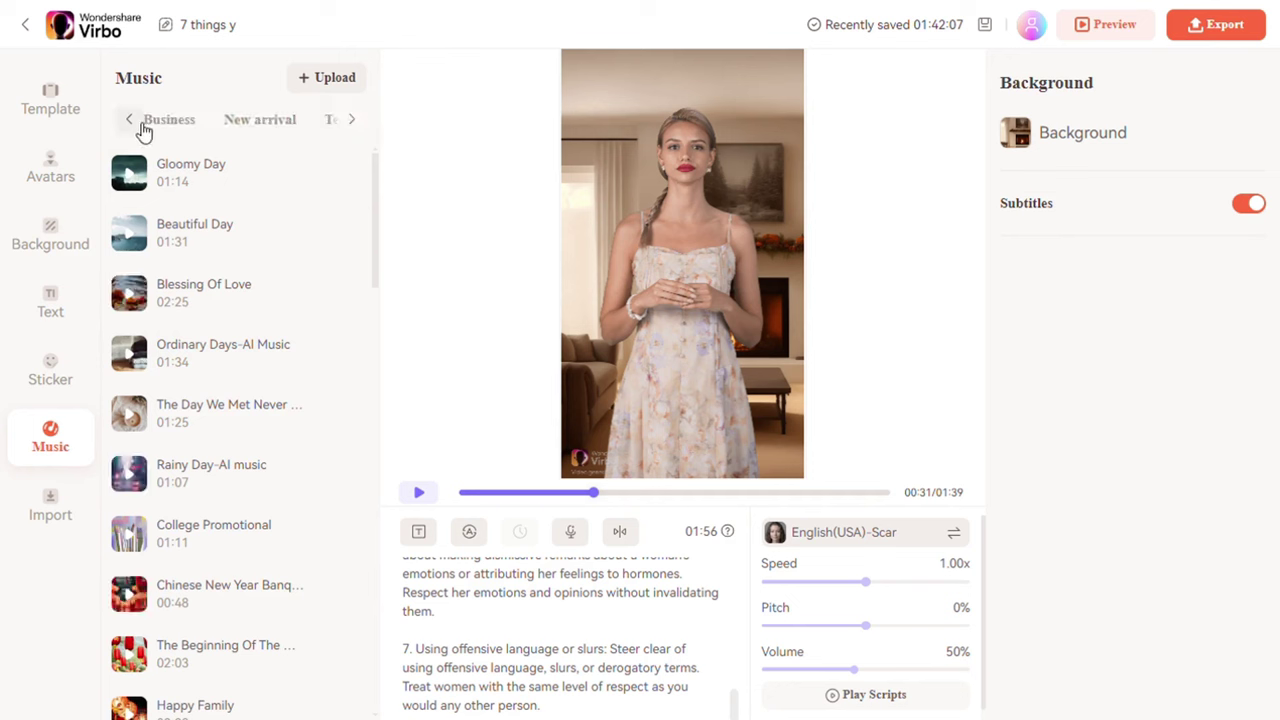
{"action": "left_click", "coordinate": [138, 123]}
{"action": "left_click", "coordinate": [330, 128]}
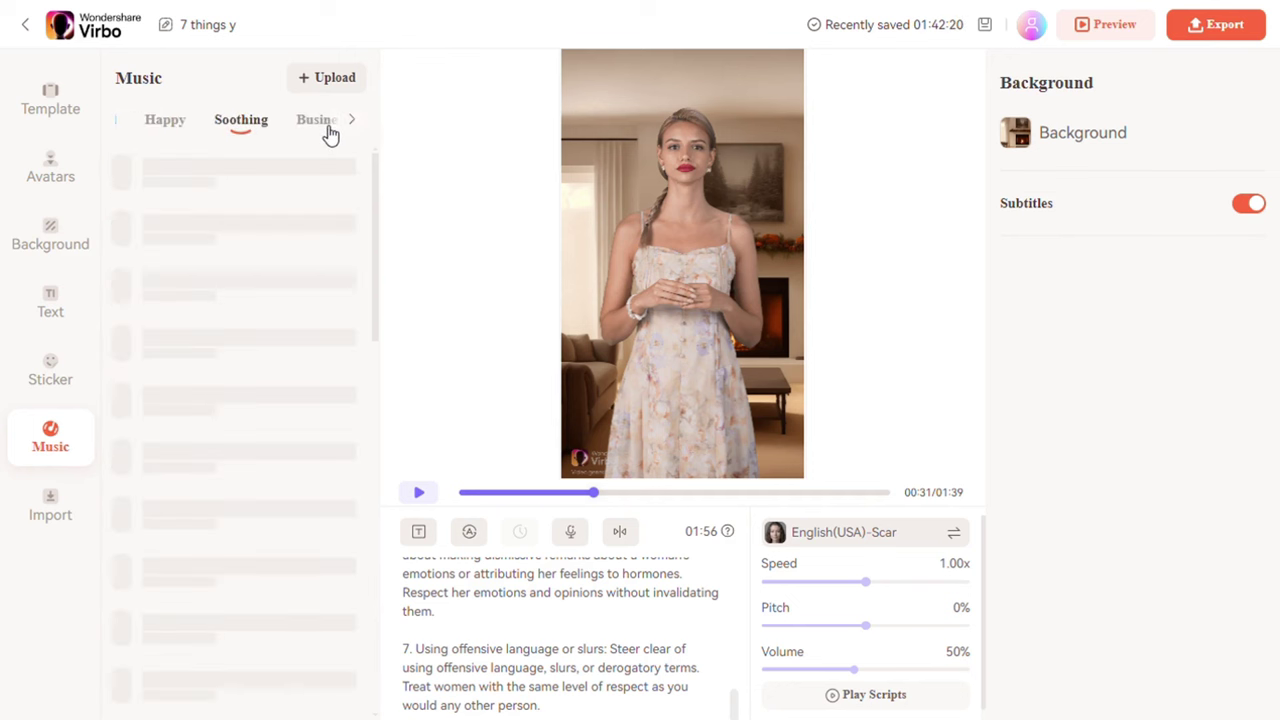
{"action": "mouse_move", "coordinate": [209, 189]}
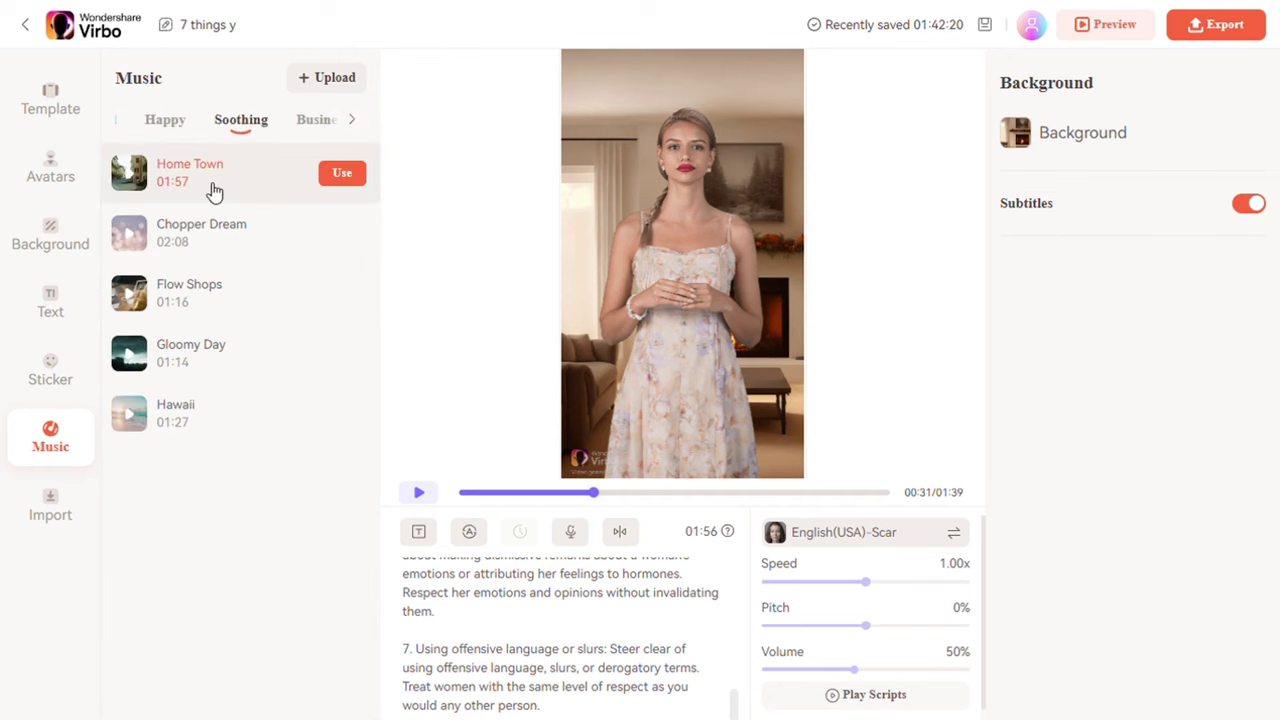
{"action": "left_click", "coordinate": [342, 175]}
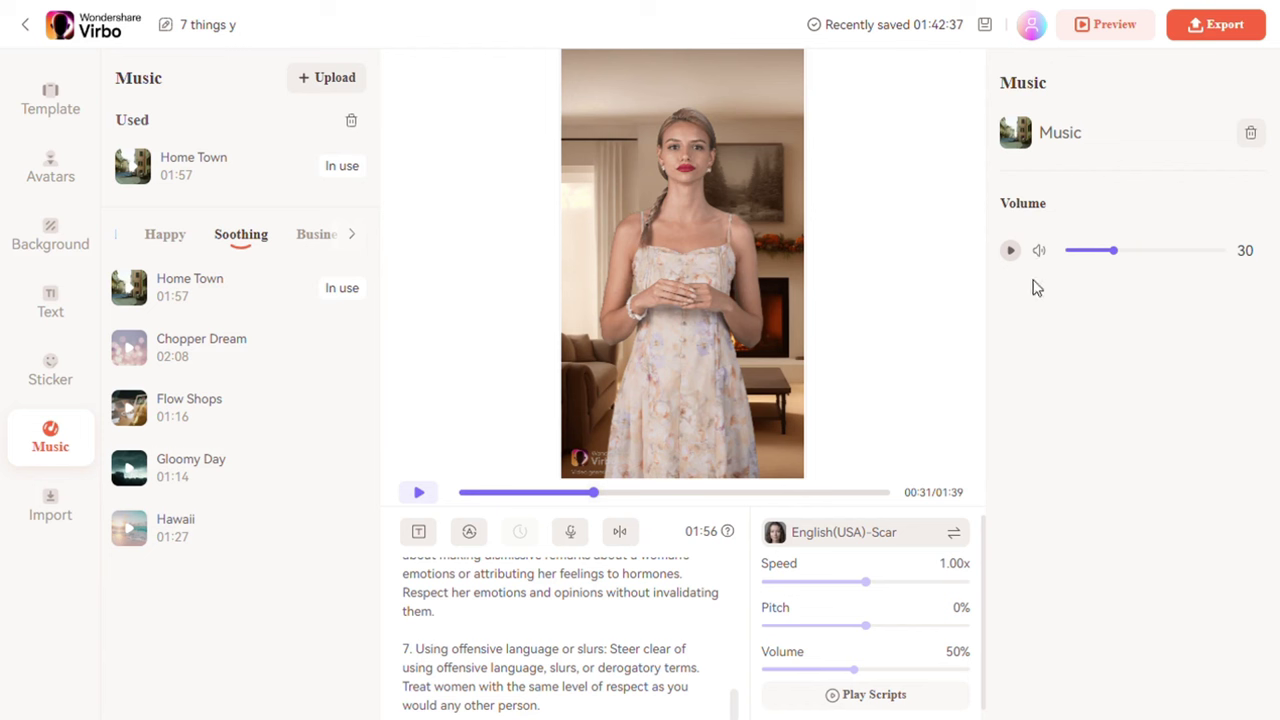
Play the project preview with subtitles and Home Town music, scrolling through the script.
{"action": "left_click", "coordinate": [420, 493]}
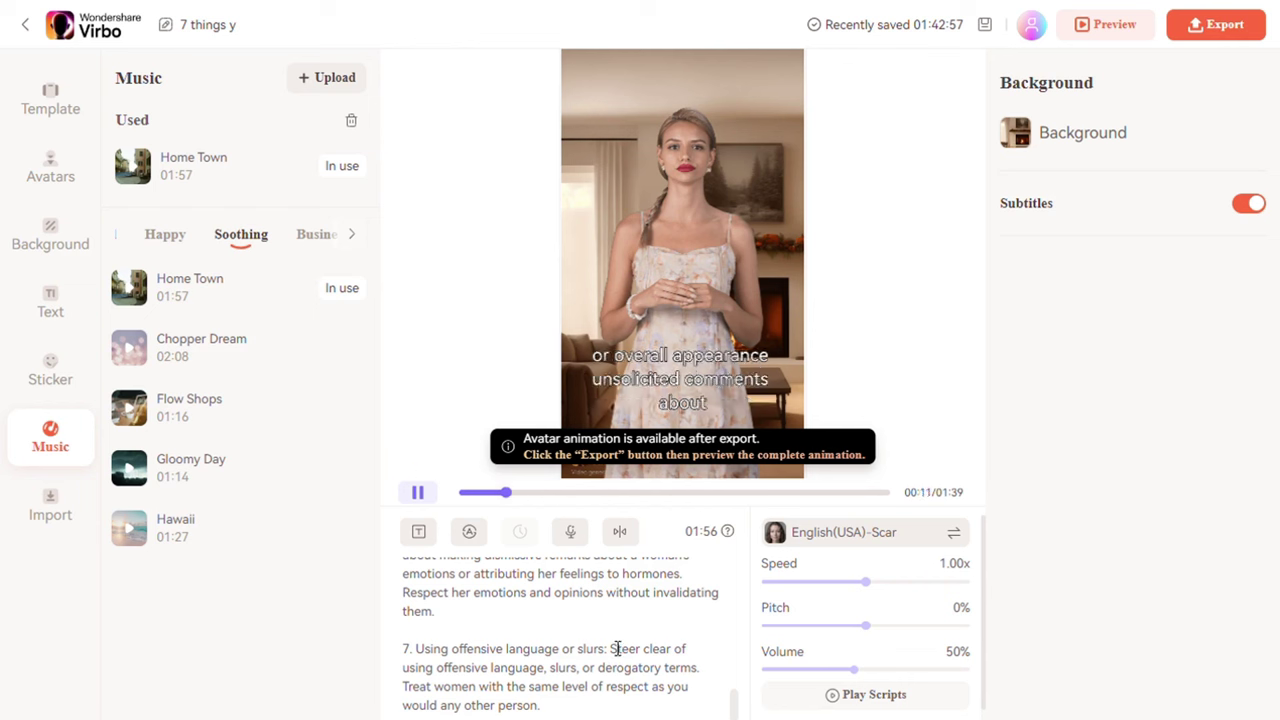
{"action": "scroll", "coordinate": [617, 648], "scroll_direction": "up", "scroll_amount": 1}
{"action": "scroll", "coordinate": [617, 648], "scroll_direction": "up", "scroll_amount": 3}
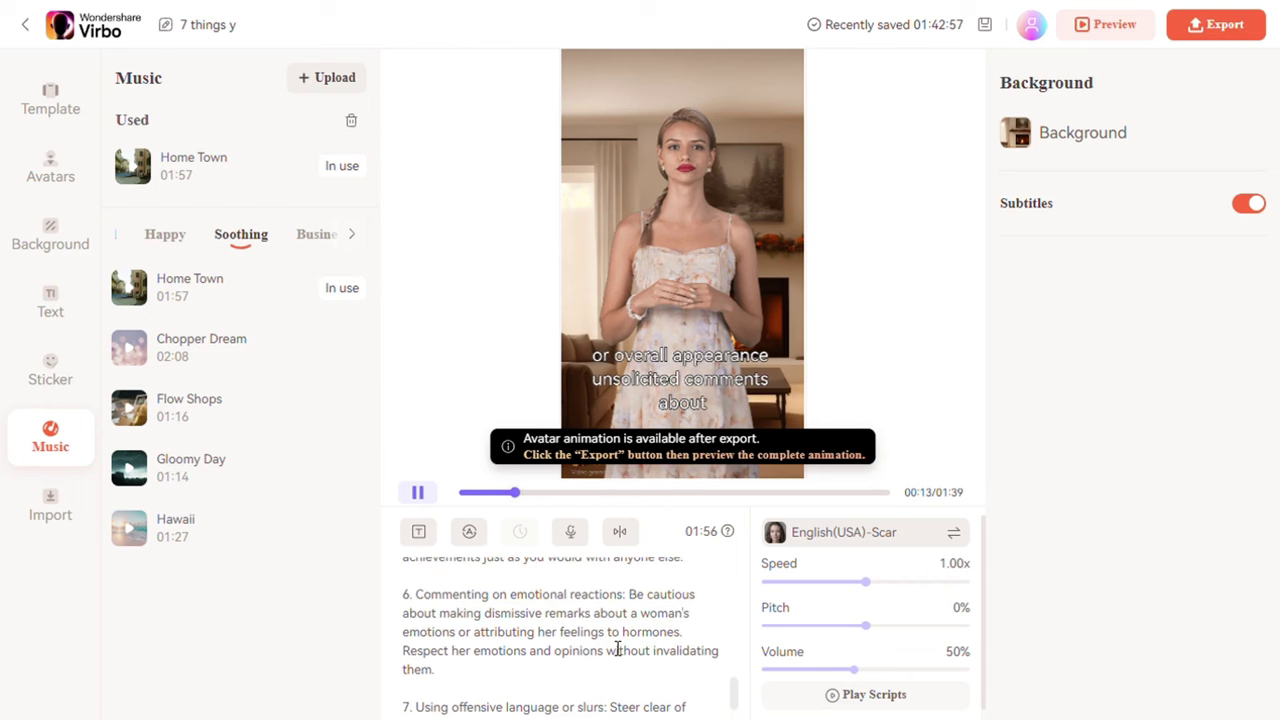
{"action": "scroll", "coordinate": [617, 650], "scroll_direction": "up", "scroll_amount": 3}
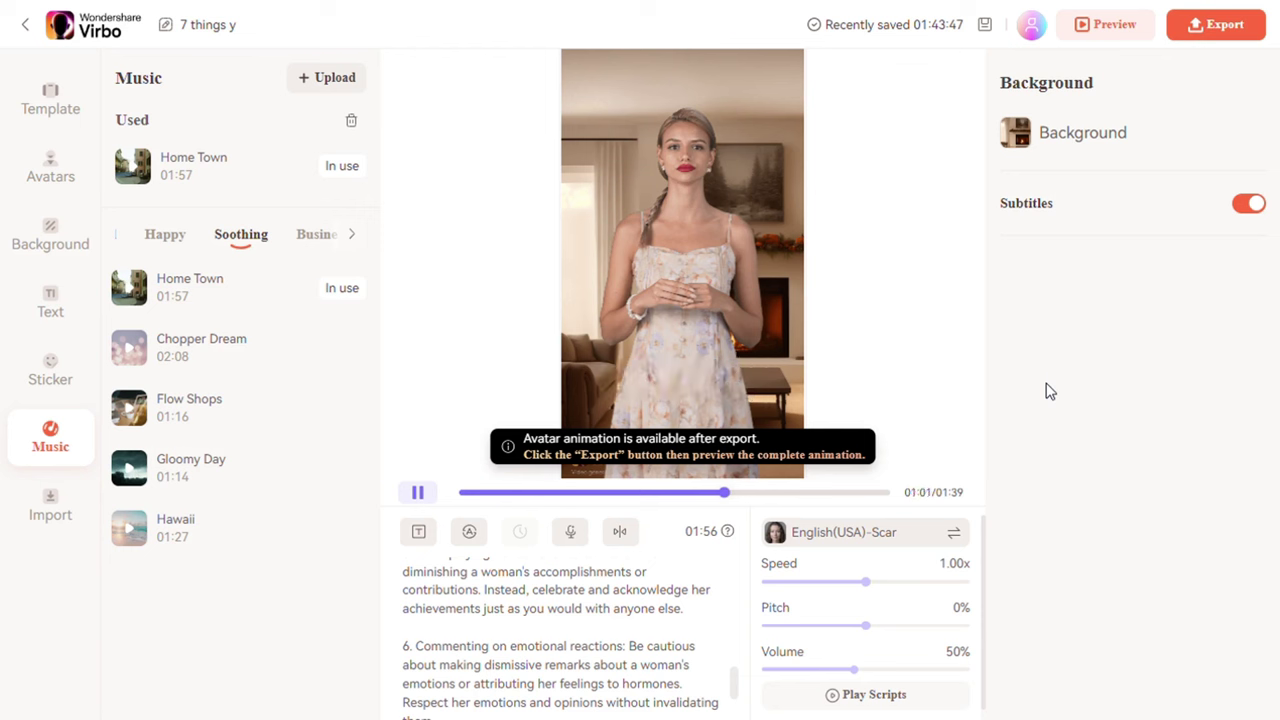
Pause the preview and check that the Home Town music volume is 20.
{"action": "left_click", "coordinate": [420, 494]}
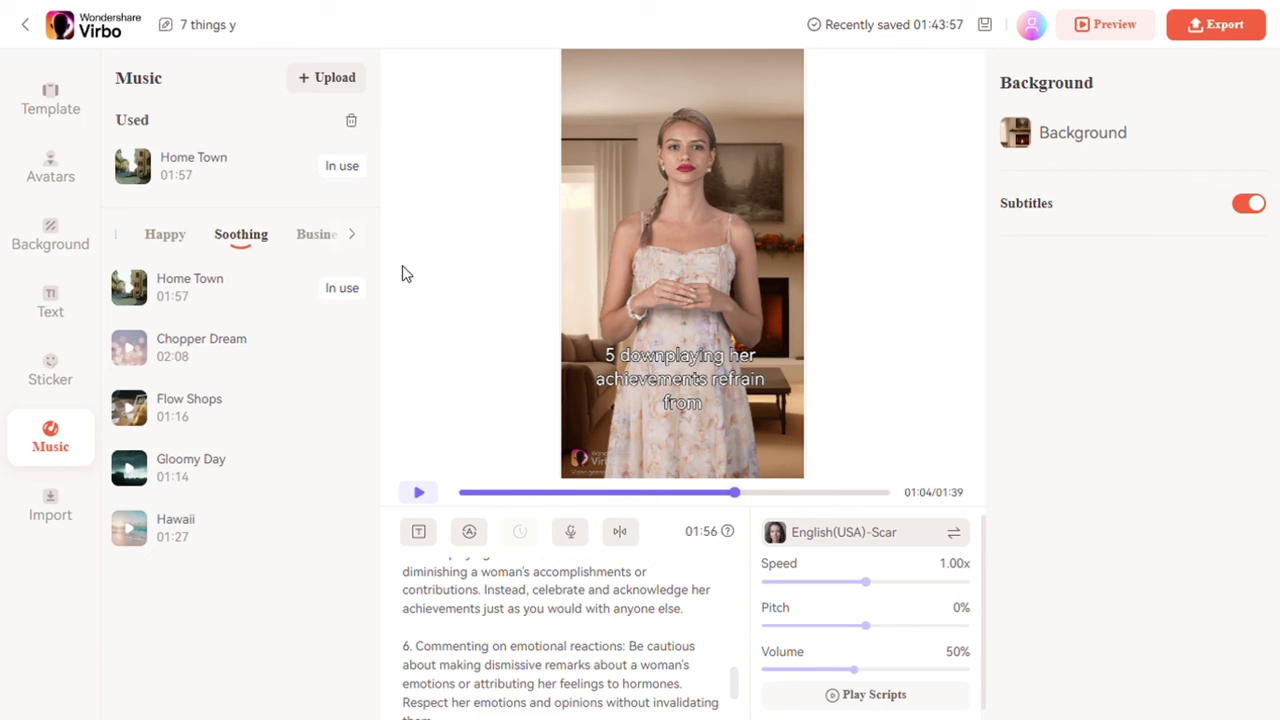
{"action": "left_click", "coordinate": [190, 291]}
{"action": "left_click", "coordinate": [218, 285]}
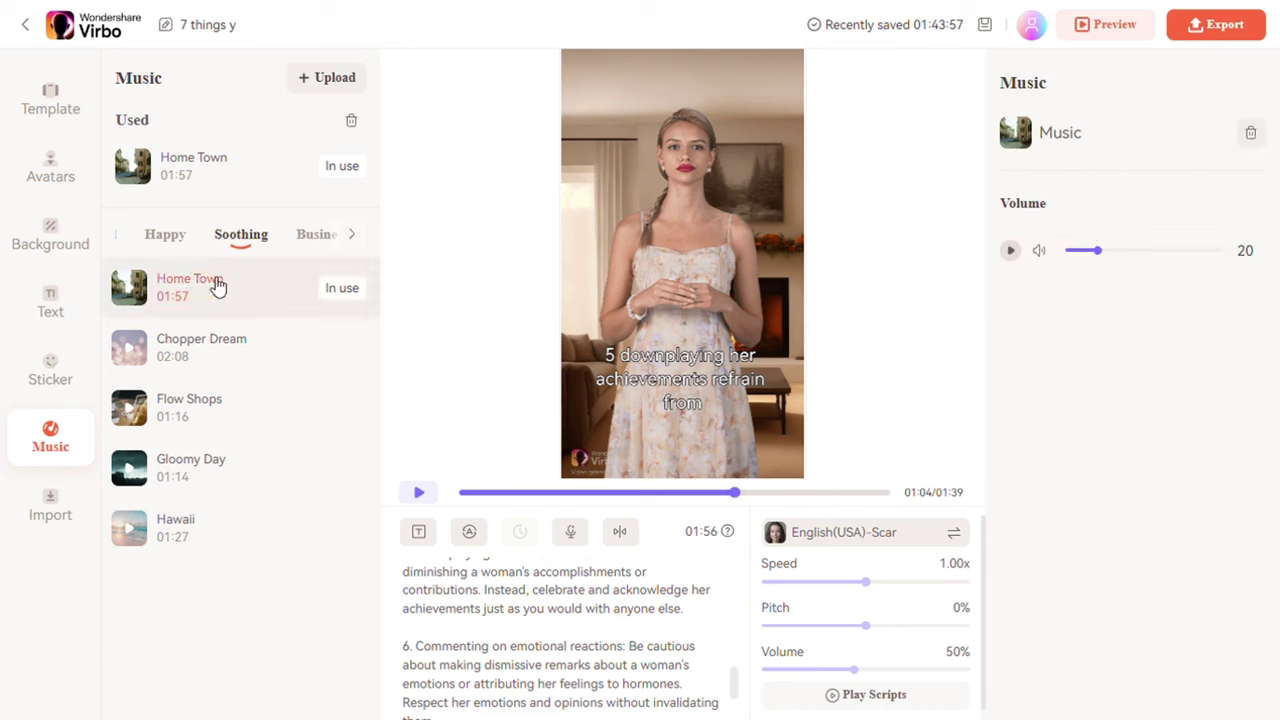
{"action": "mouse_move", "coordinate": [1097, 250]}
{"action": "left_mouse_down"}
{"action": "mouse_move", "coordinate": [1077, 250]}
{"action": "mouse_move", "coordinate": [1097, 250]}
{"action": "left_mouse_up"}
Put the numbers of script items 1 to 4 on their own lines.
{"action": "scroll", "coordinate": [743, 655], "scroll_direction": "up", "scroll_amount": 3}
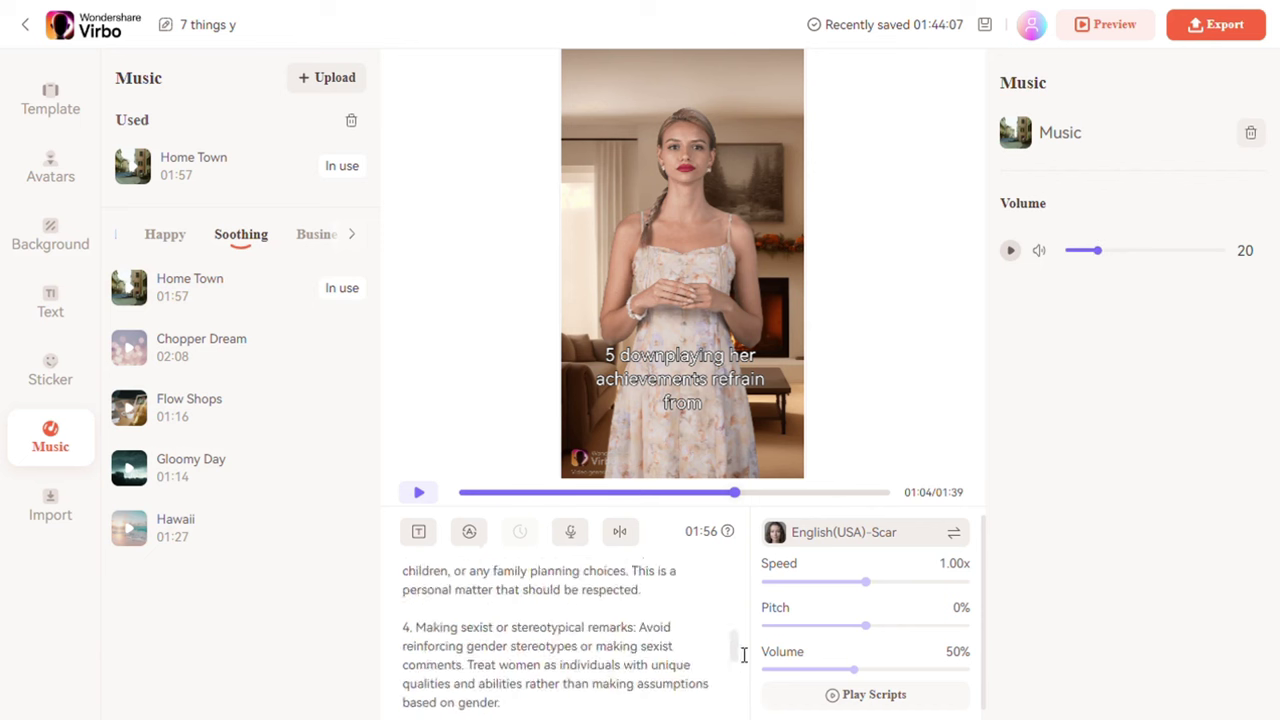
{"action": "scroll", "coordinate": [743, 655], "scroll_direction": "up", "scroll_amount": 10}
{"action": "left_click", "coordinate": [421, 617]}
{"action": "key", "text": "Return"}
{"action": "scroll", "coordinate": [418, 660], "scroll_direction": "down", "scroll_amount": 5}
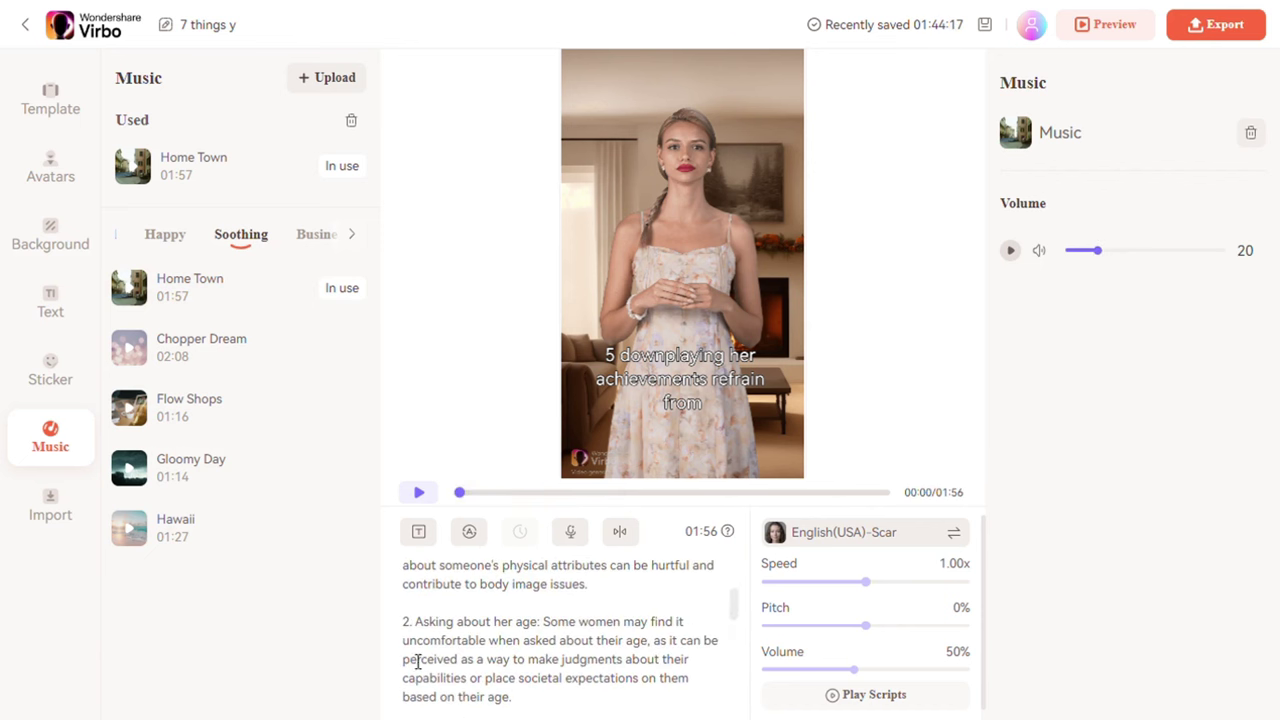
{"action": "left_click", "coordinate": [418, 622]}
{"action": "key", "text": "Return"}
{"action": "scroll", "coordinate": [745, 612], "scroll_direction": "down", "scroll_amount": 4}
{"action": "left_click", "coordinate": [415, 600]}
{"action": "key", "text": "Return"}
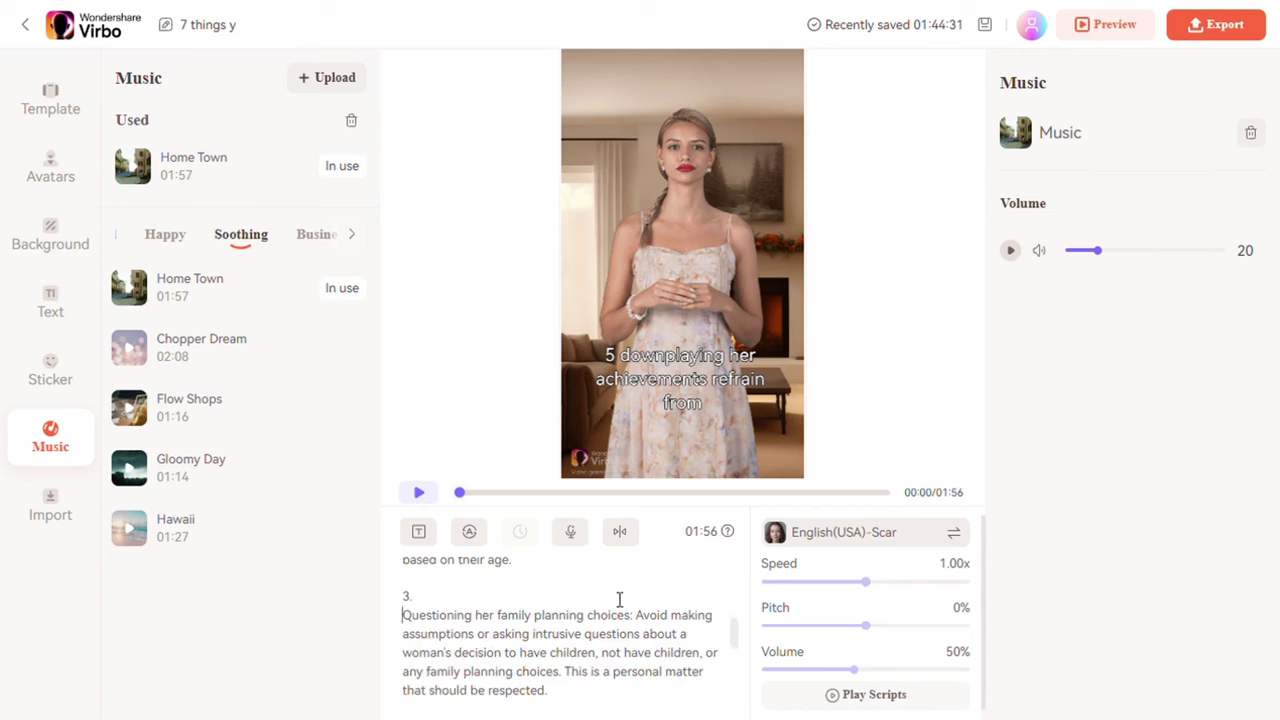
{"action": "scroll", "coordinate": [746, 657], "scroll_direction": "down", "scroll_amount": 3}
{"action": "left_click", "coordinate": [416, 602]}
{"action": "key", "text": "Return"}
Put the numbers of script items 5, 6 and 7 on their own lines.
{"action": "scroll", "coordinate": [746, 654], "scroll_direction": "down", "scroll_amount": 3}
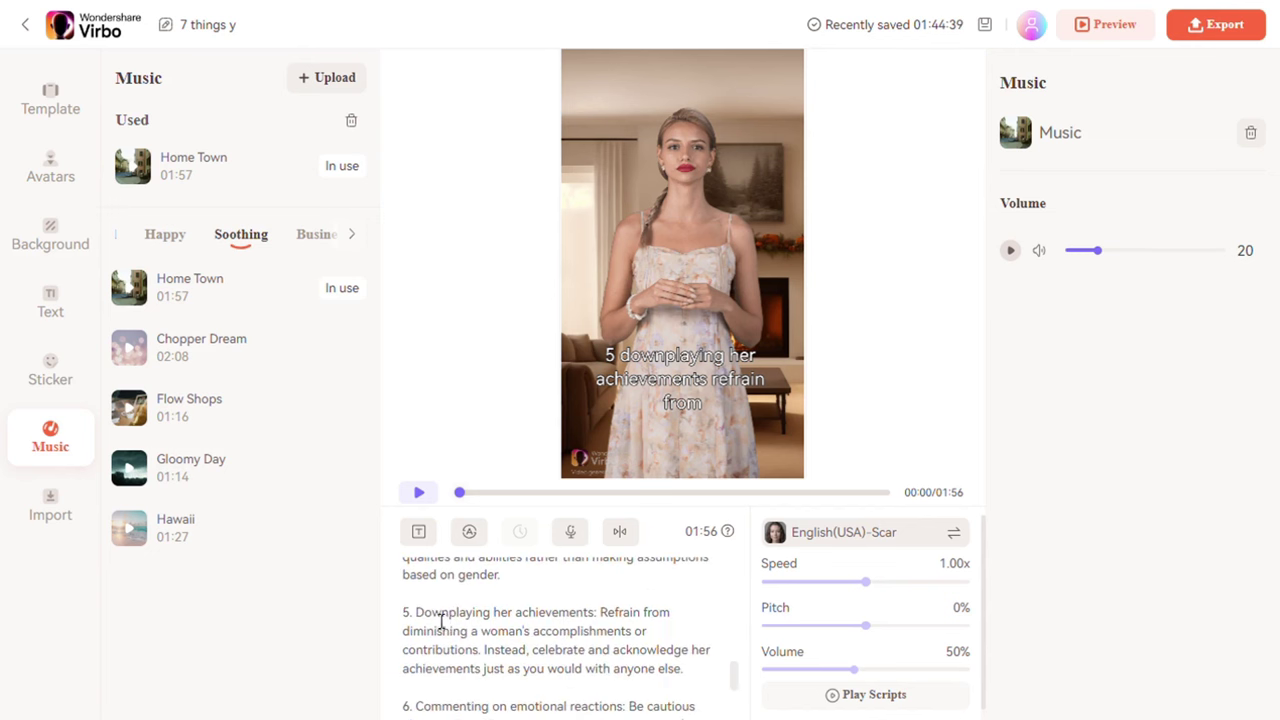
{"action": "left_click", "coordinate": [415, 613]}
{"action": "key", "text": "Return"}
{"action": "scroll", "coordinate": [737, 674], "scroll_direction": "down", "scroll_amount": 3}
{"action": "left_click", "coordinate": [416, 595]}
{"action": "key", "text": "Return"}
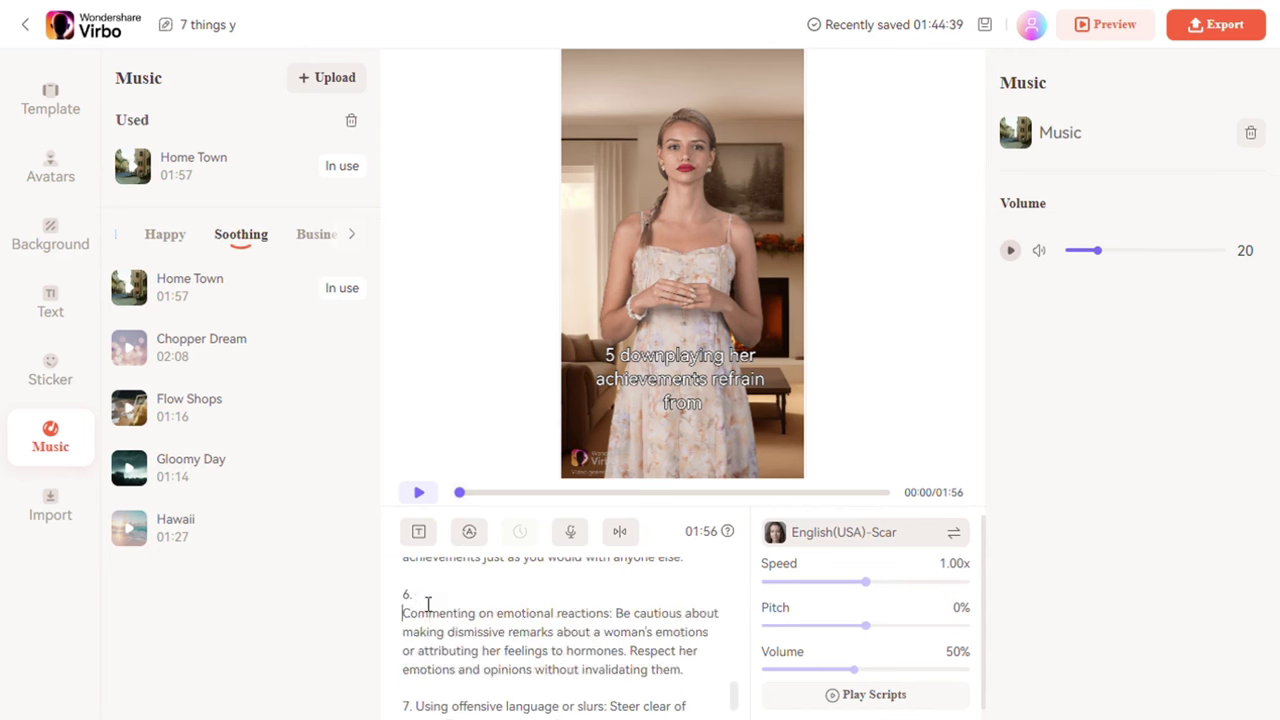
{"action": "left_click", "coordinate": [416, 706]}
{"action": "key", "text": "Return"}
Preview the reformatted script, then rejoin items 6 and 1 to their numbers.
{"action": "left_click", "coordinate": [419, 492]}
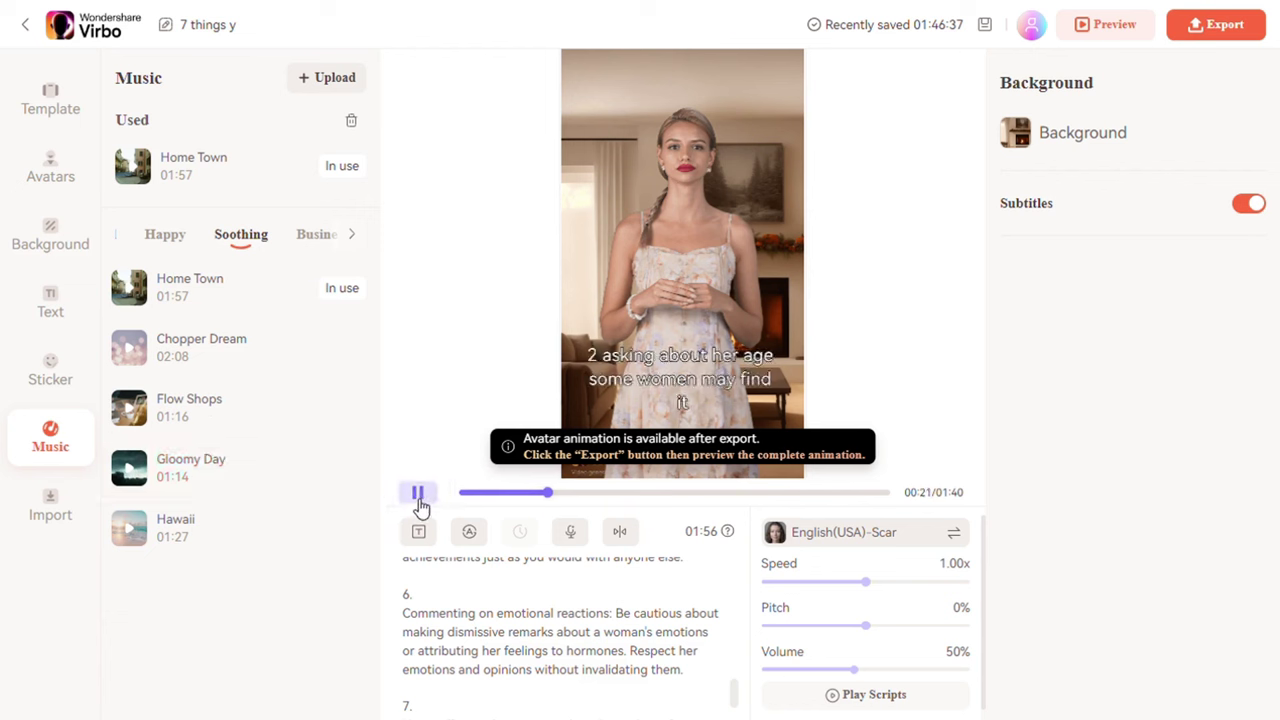
{"action": "left_click", "coordinate": [420, 502]}
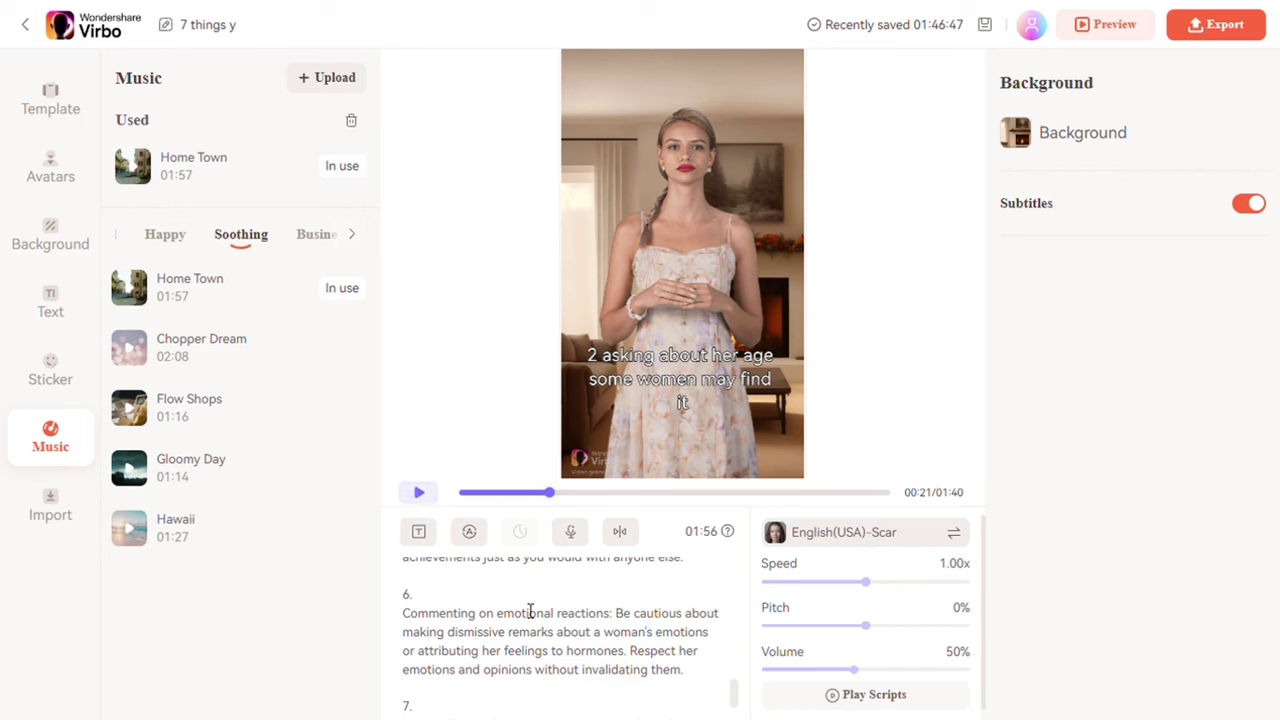
{"action": "key", "text": "Delete"}
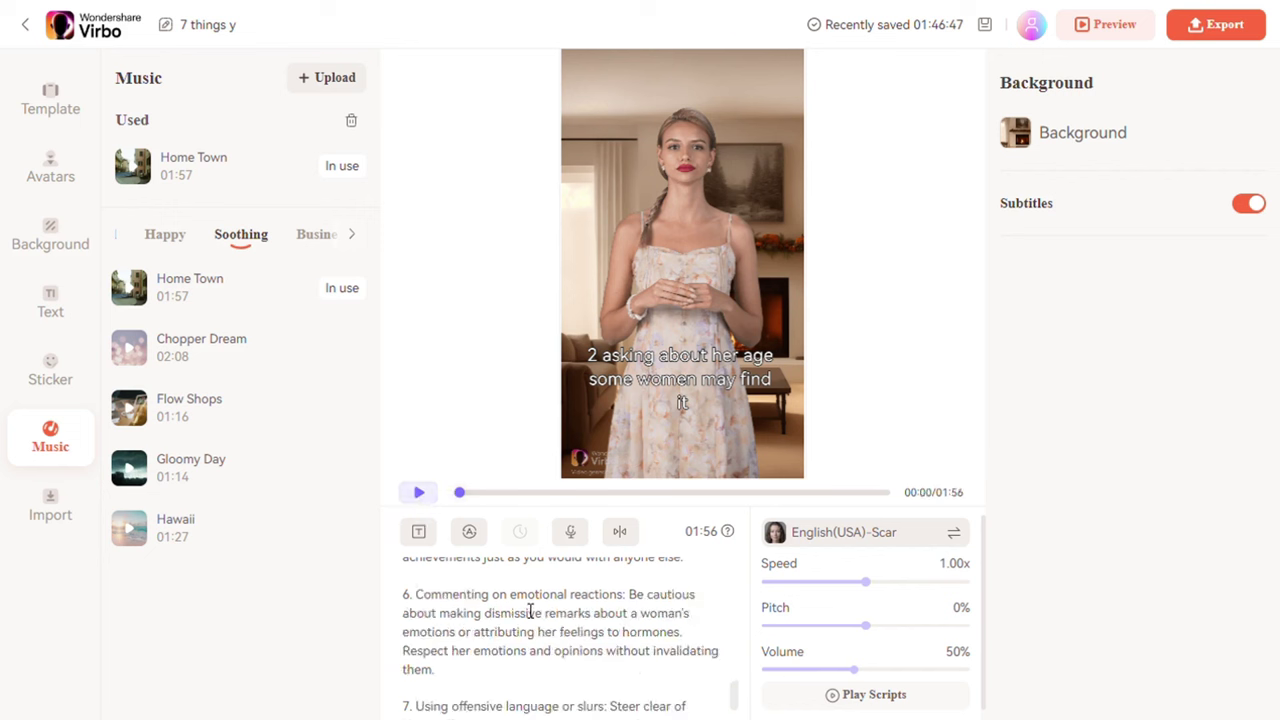
{"action": "scroll", "coordinate": [640, 630], "scroll_direction": "up", "scroll_amount": 10}
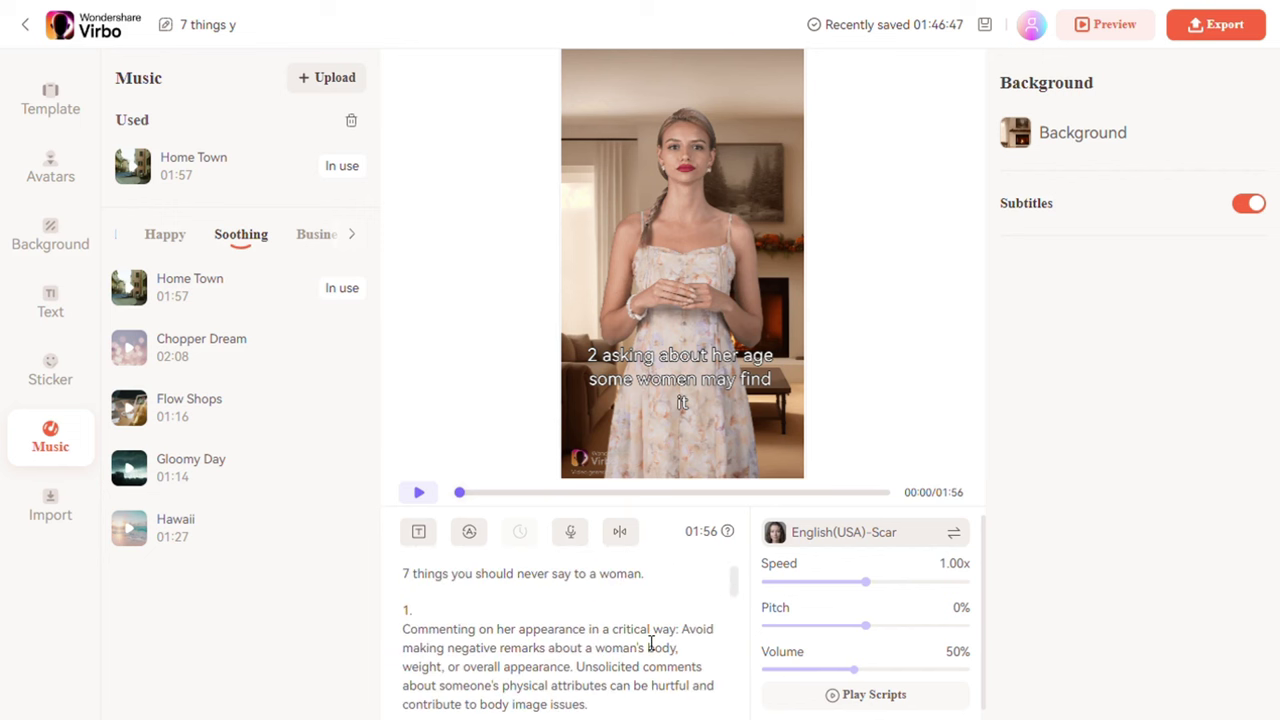
{"action": "key", "text": "Delete"}
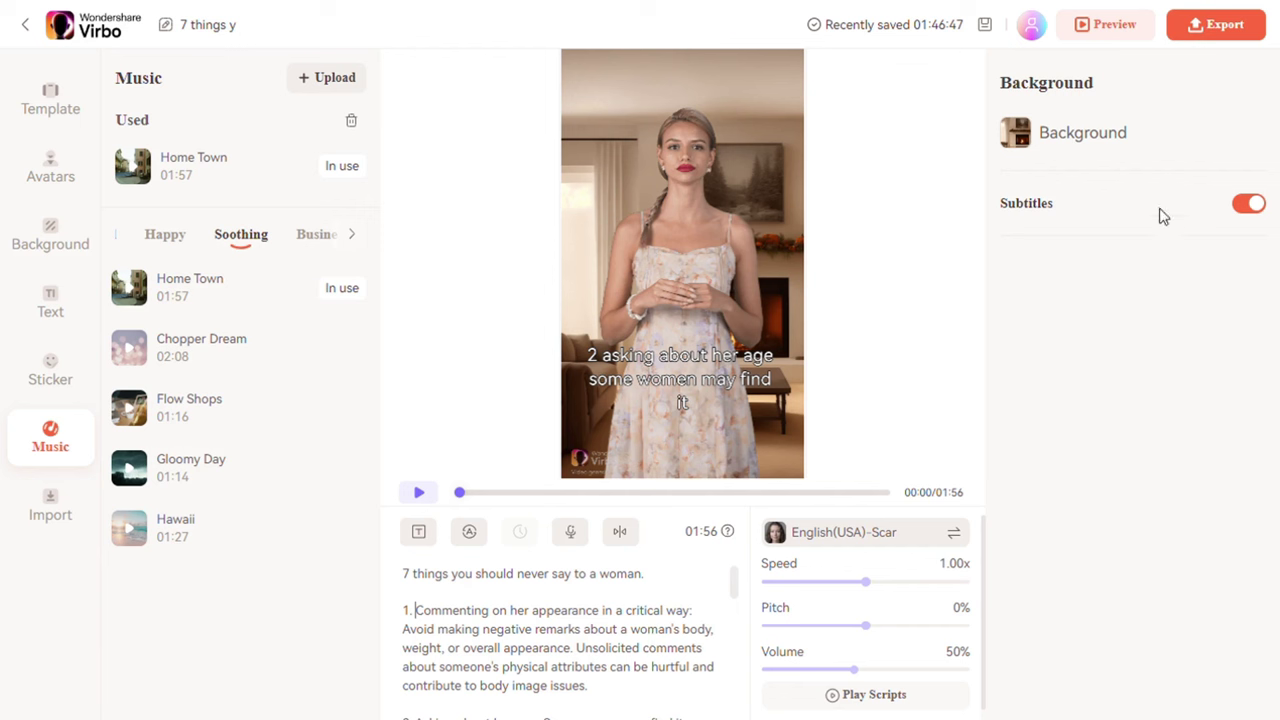
Export the video to My Creations as a 01:42 clip.
{"action": "left_click", "coordinate": [1226, 42]}
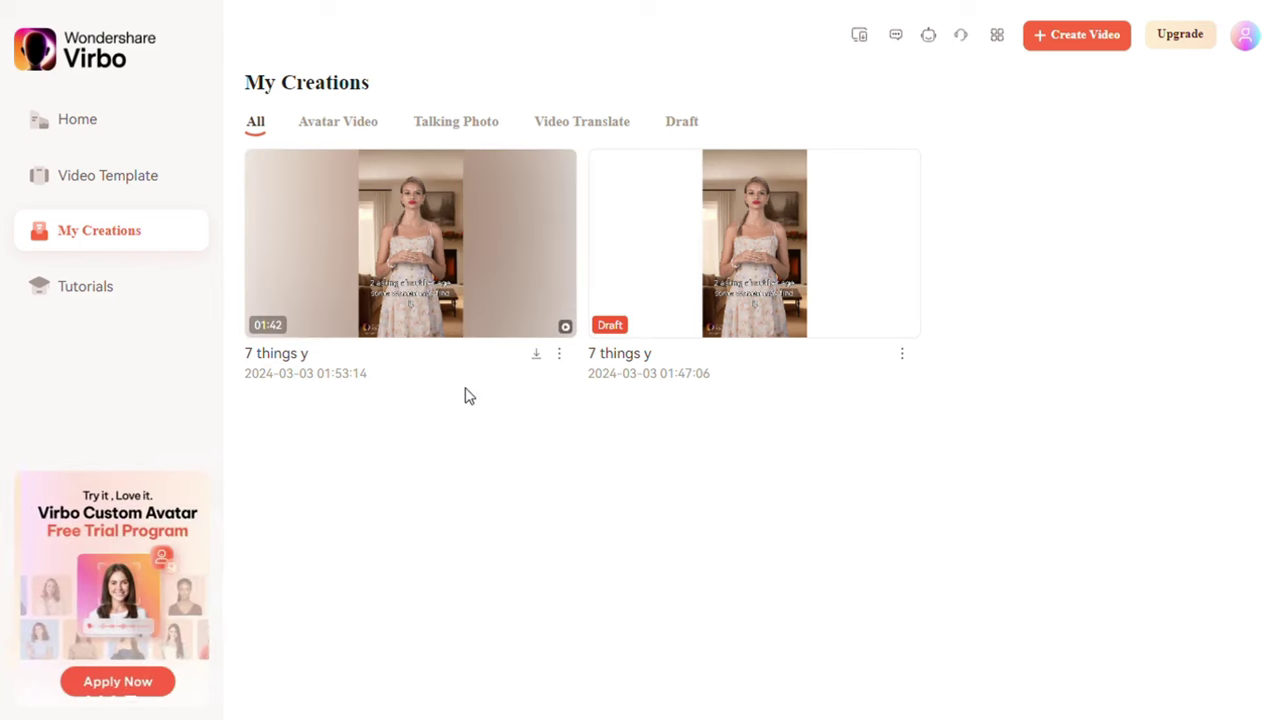
Play the exported '7 things y' video from its My Creations card.
{"action": "left_click", "coordinate": [411, 244]}
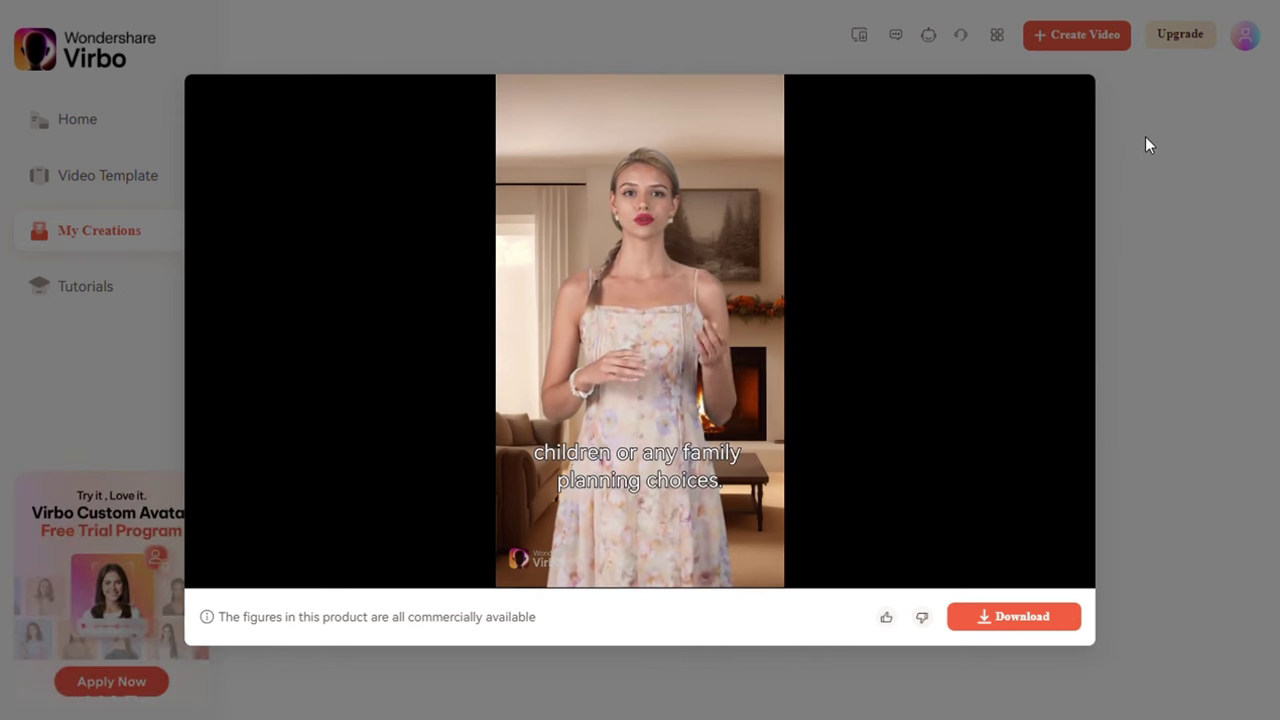
{"action": "mouse_move", "coordinate": [1031, 569]}
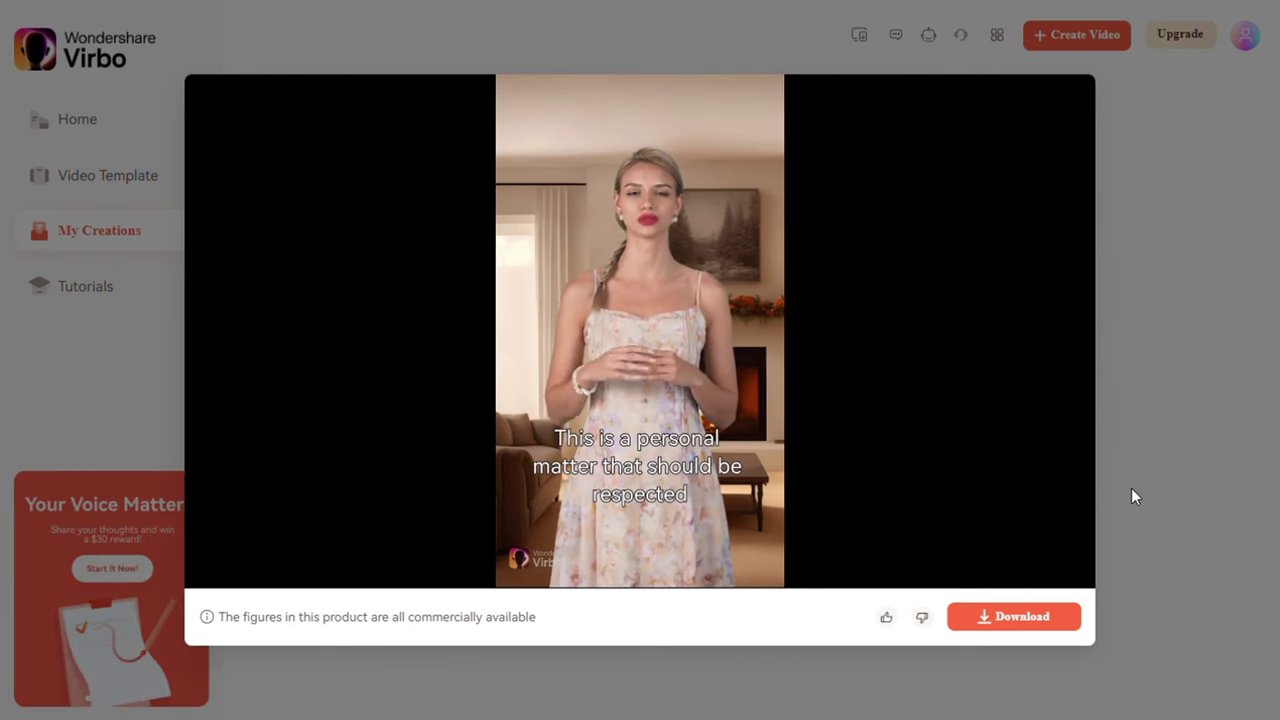
{"action": "mouse_move", "coordinate": [1060, 323]}
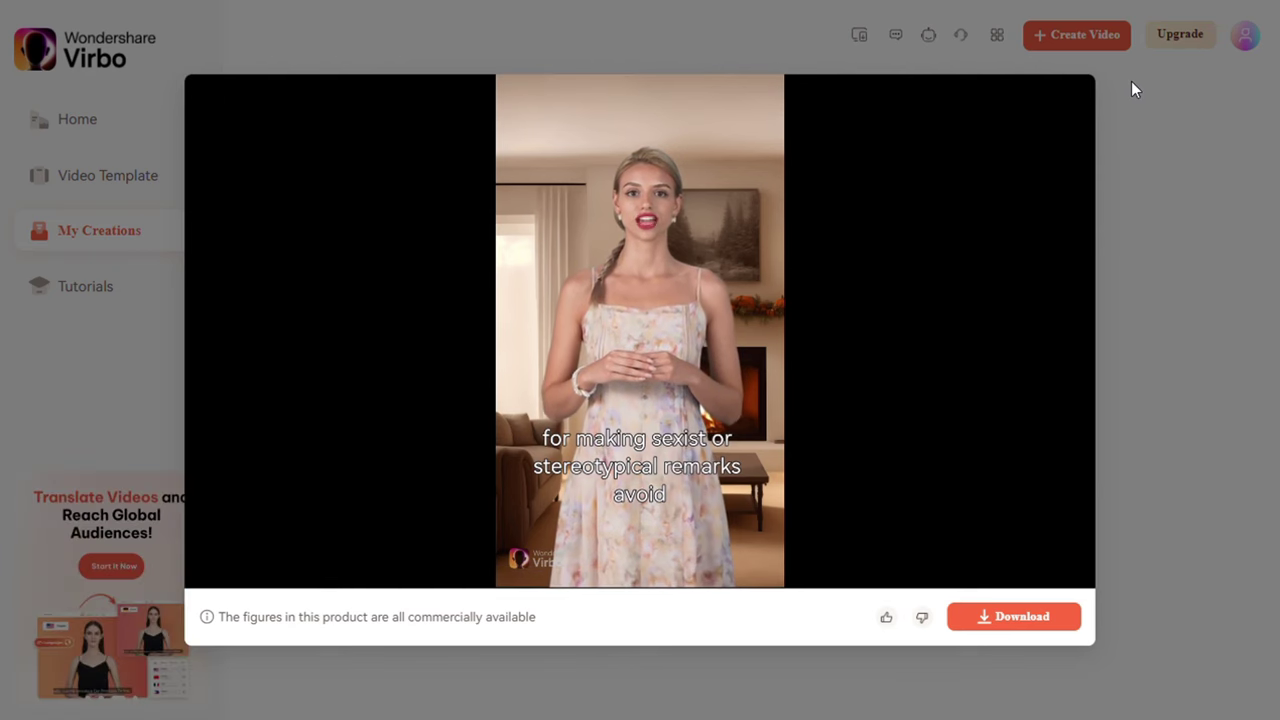
Close the player and download the exported 01:42 '7 things y' video.
{"action": "left_click", "coordinate": [1195, 103]}
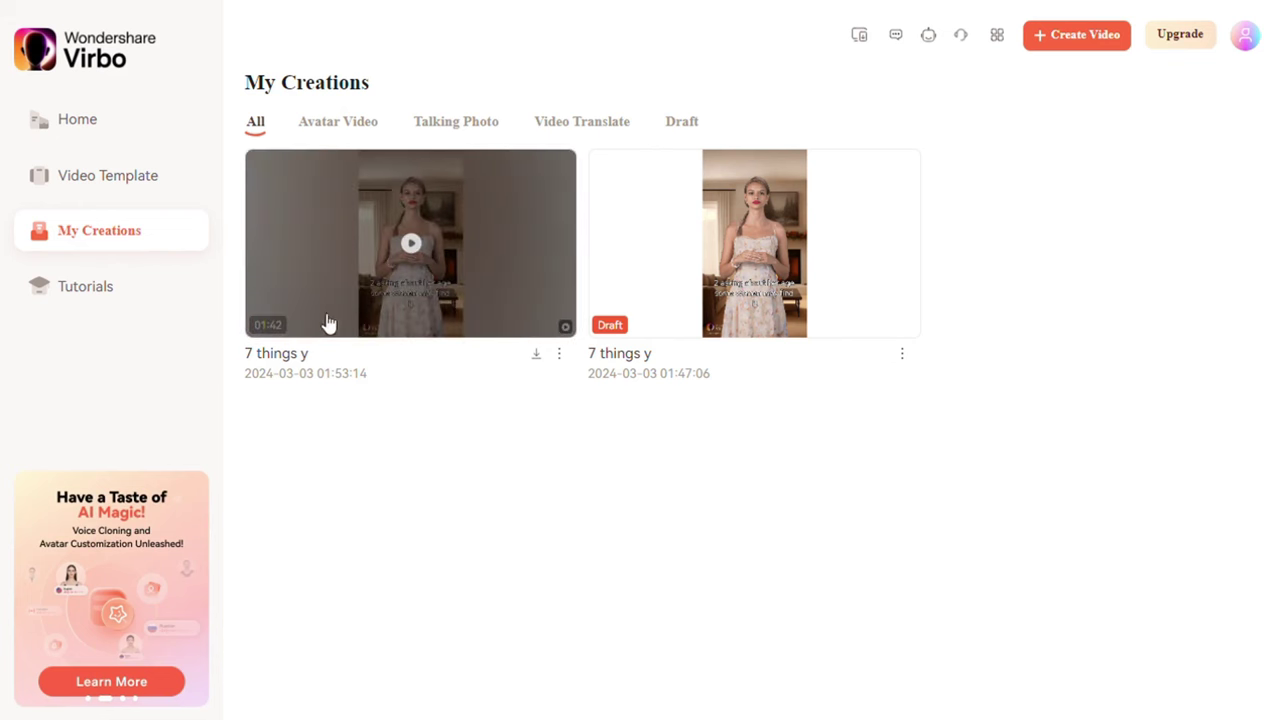
{"action": "left_click", "coordinate": [537, 358]}
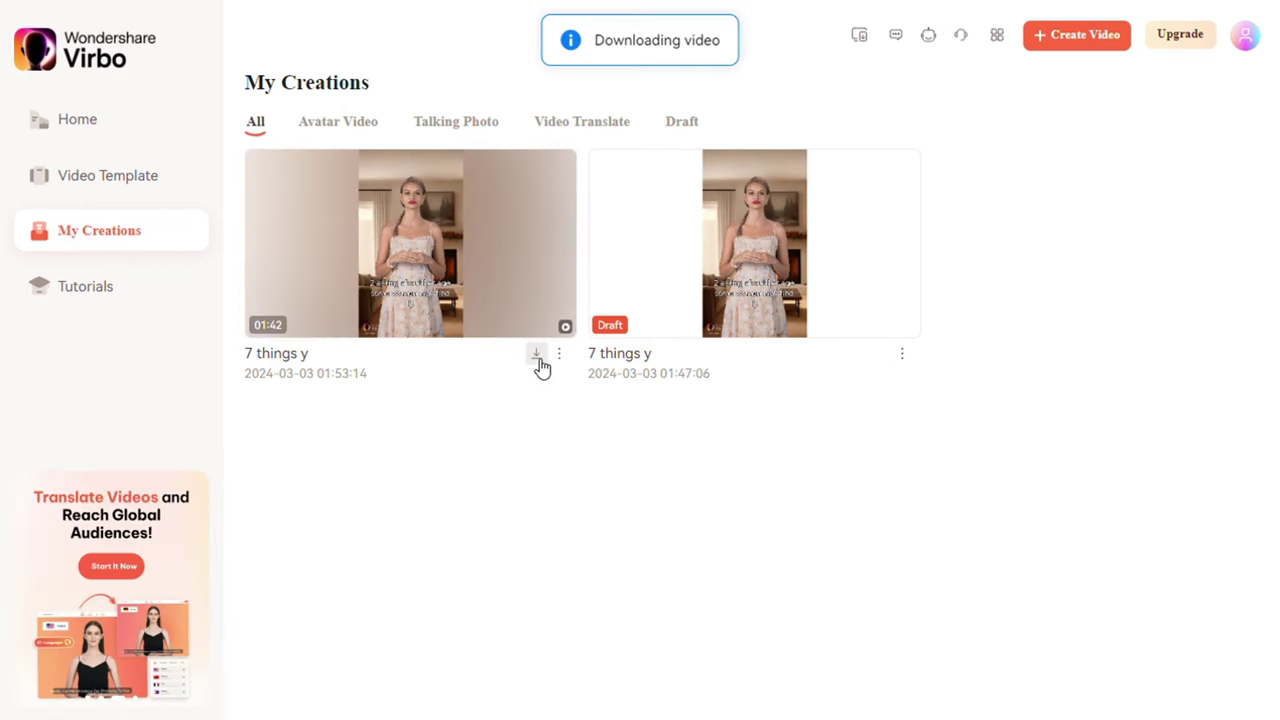